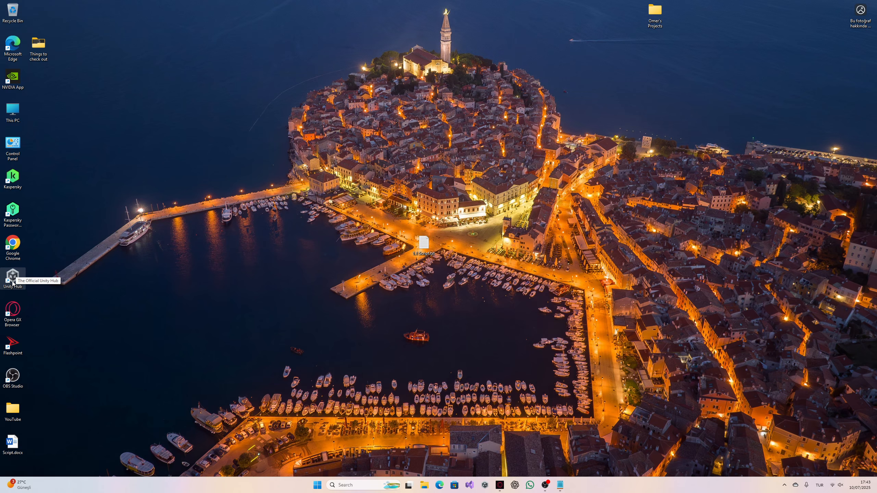
Step: Launch Unity Hub from the desktop in a maximized window and start setting up a new project
{"action": "double_click", "coordinate": [13, 276]}
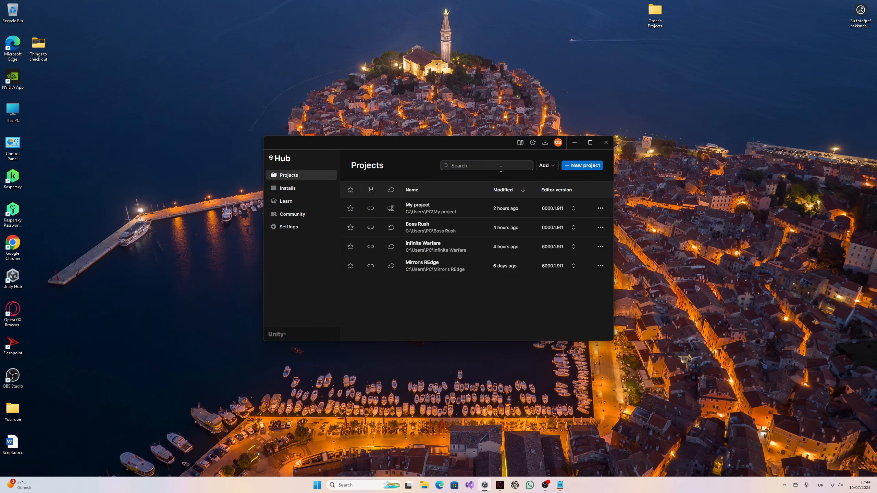
{"action": "left_click", "coordinate": [591, 146]}
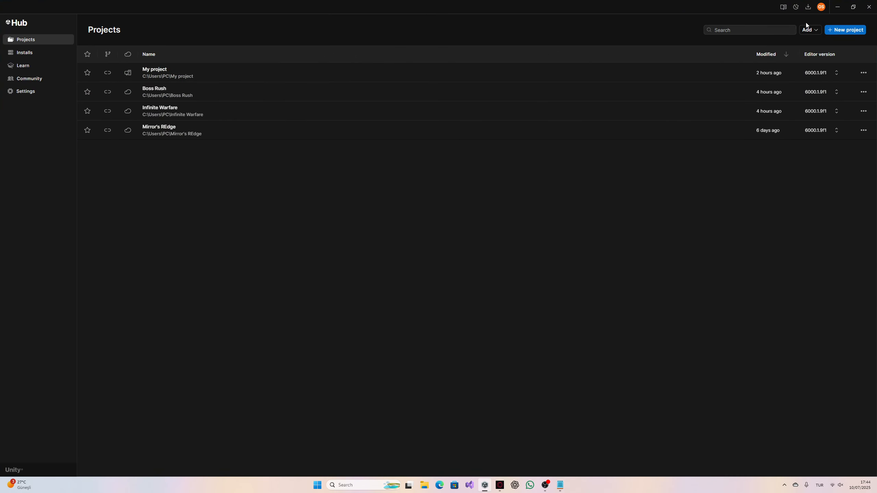
{"action": "left_click", "coordinate": [838, 31]}
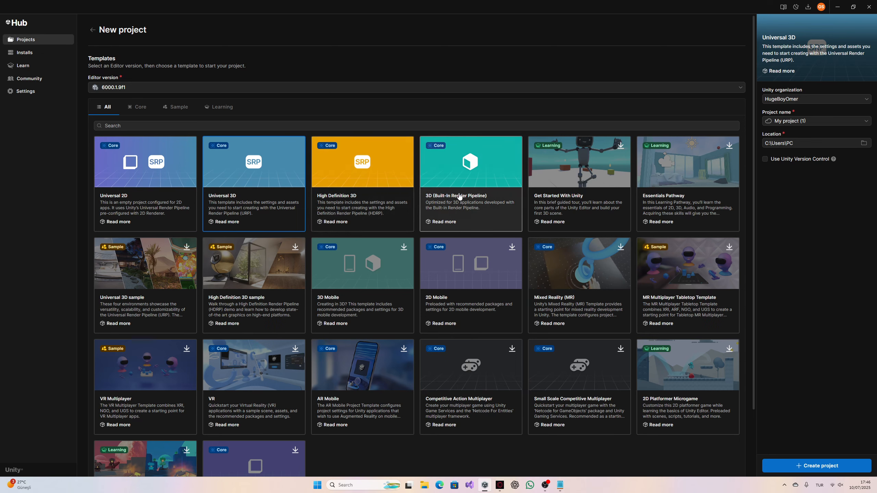
Step: Look through the available project templates, including the 2D, 3D, VR and multiplayer ones, comparing their descriptions
{"action": "left_click", "coordinate": [479, 159]}
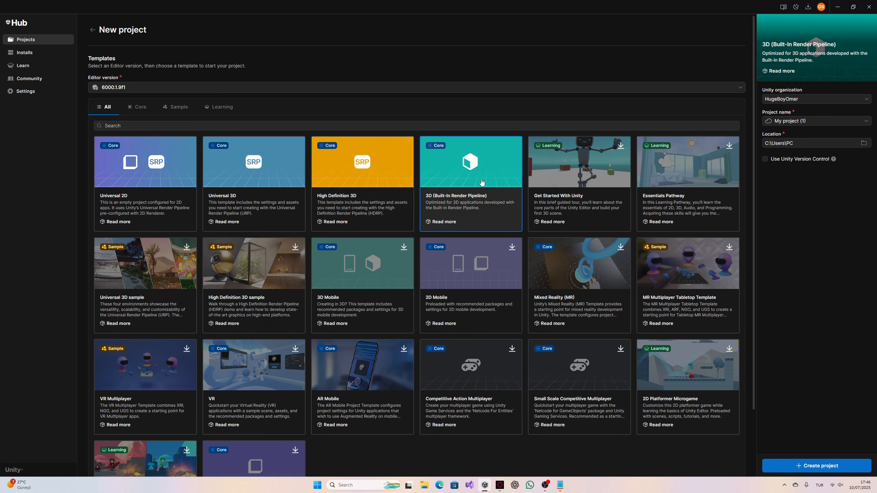
{"action": "left_click", "coordinate": [269, 200]}
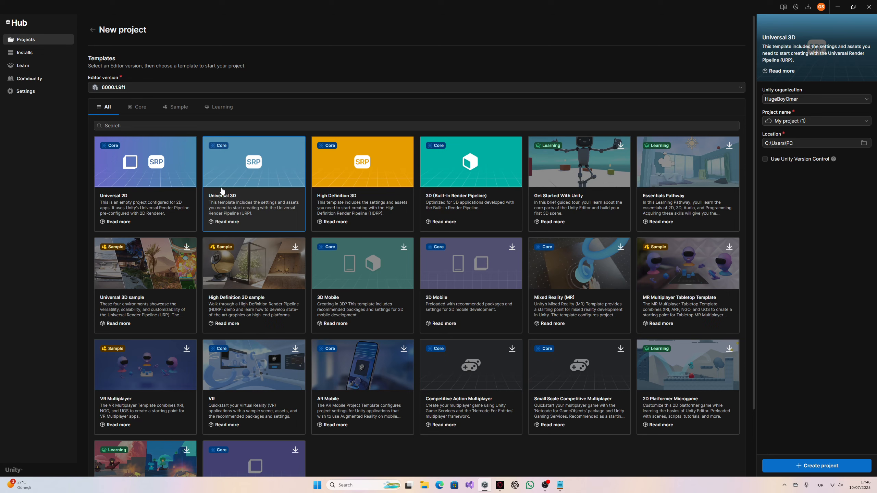
{"action": "left_click", "coordinate": [140, 172]}
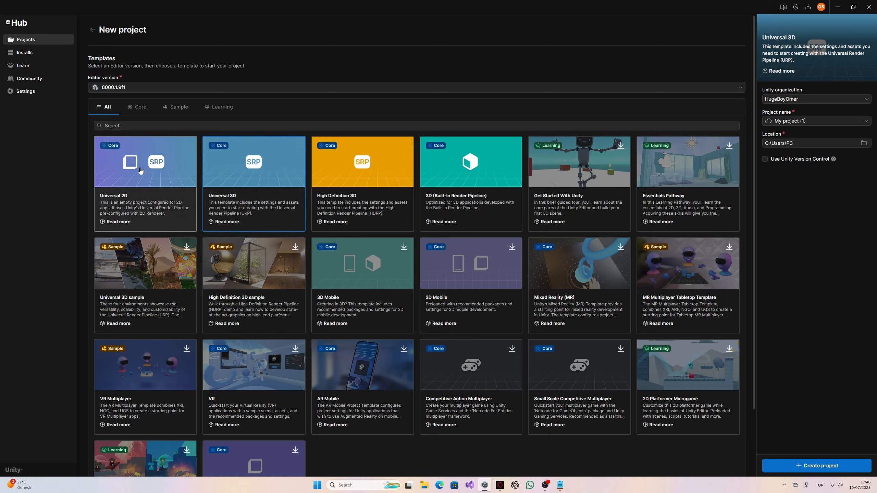
{"action": "left_click", "coordinate": [482, 306]}
{"action": "left_click", "coordinate": [152, 380]}
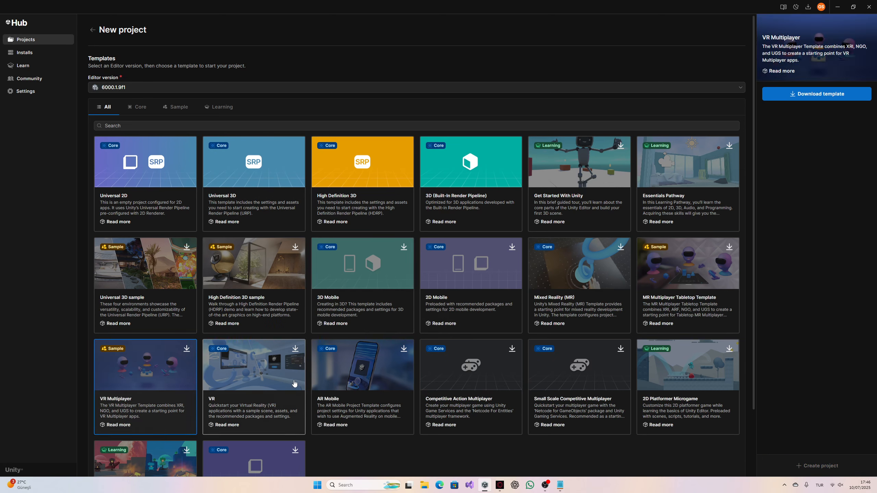
{"action": "left_click", "coordinate": [294, 383]}
{"action": "left_click", "coordinate": [319, 385]}
{"action": "left_click", "coordinate": [248, 386]}
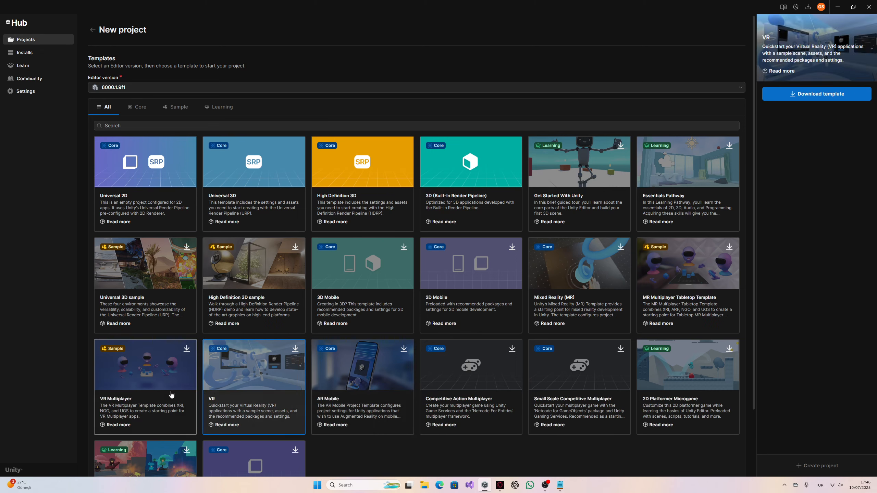
{"action": "left_click", "coordinate": [171, 394]}
{"action": "left_click", "coordinate": [576, 366]}
{"action": "left_click", "coordinate": [687, 373]}
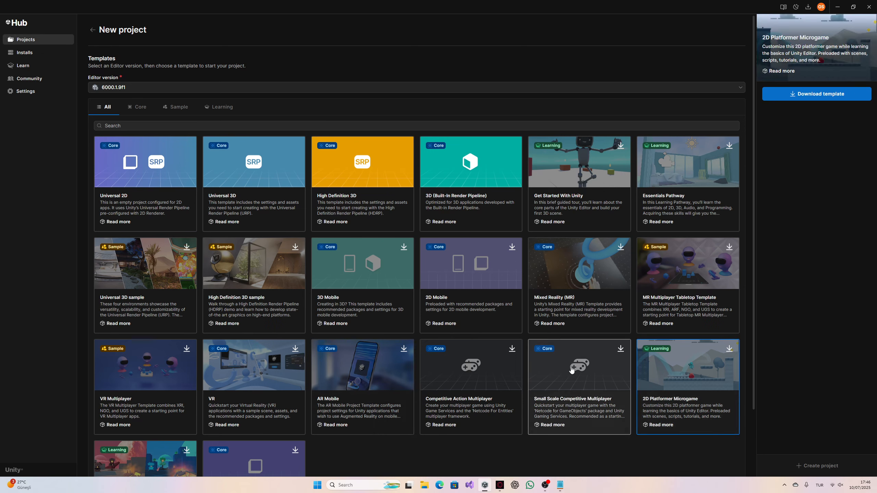
{"action": "left_click", "coordinate": [571, 370]}
{"action": "left_click", "coordinate": [349, 380]}
{"action": "left_click", "coordinate": [294, 369]}
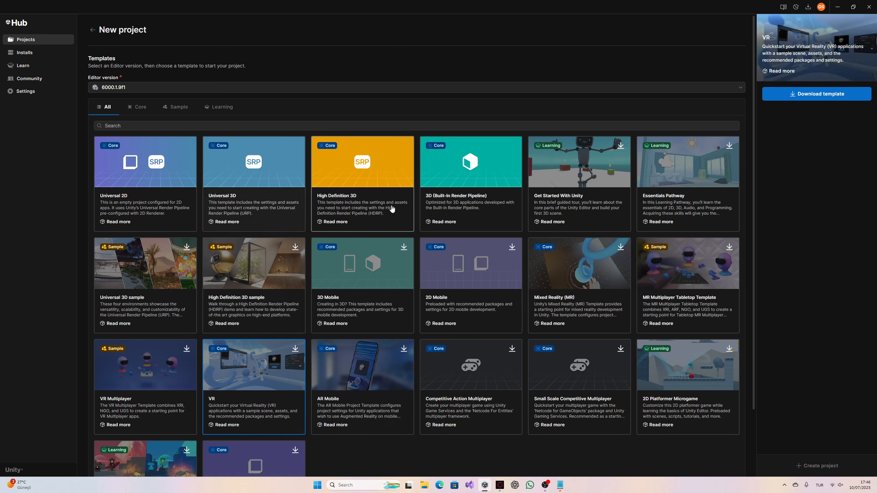
{"action": "left_click", "coordinate": [459, 202]}
{"action": "left_click", "coordinate": [290, 206]}
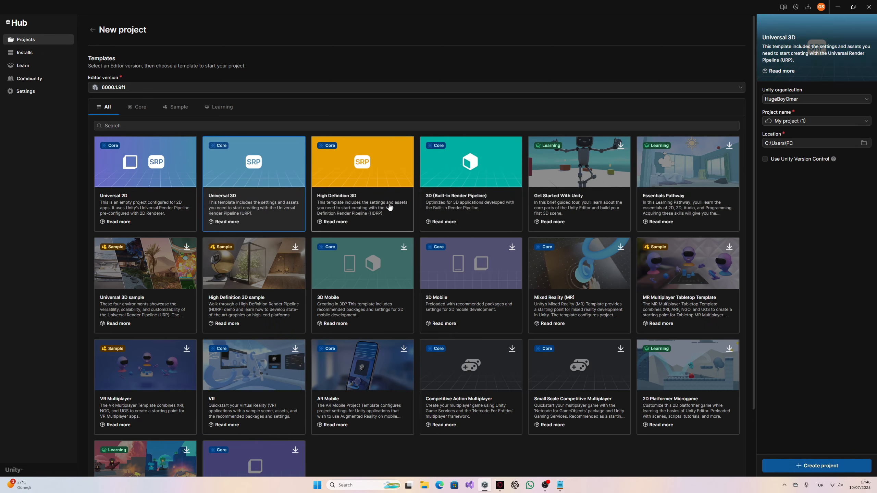
Step: Choose the 3D (Built-In Render Pipeline) template and name the project First3DObject
{"action": "left_click", "coordinate": [465, 206]}
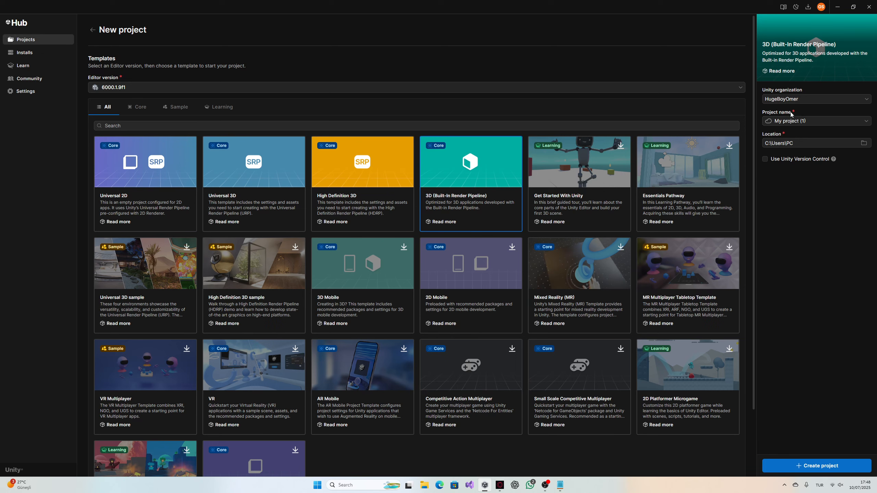
{"action": "left_click", "coordinate": [820, 121]}
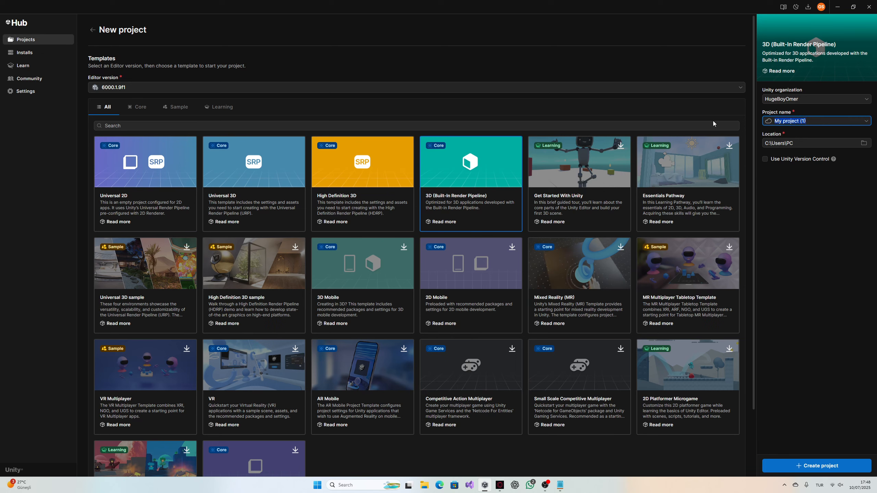
{"action": "type", "text": "First3"}
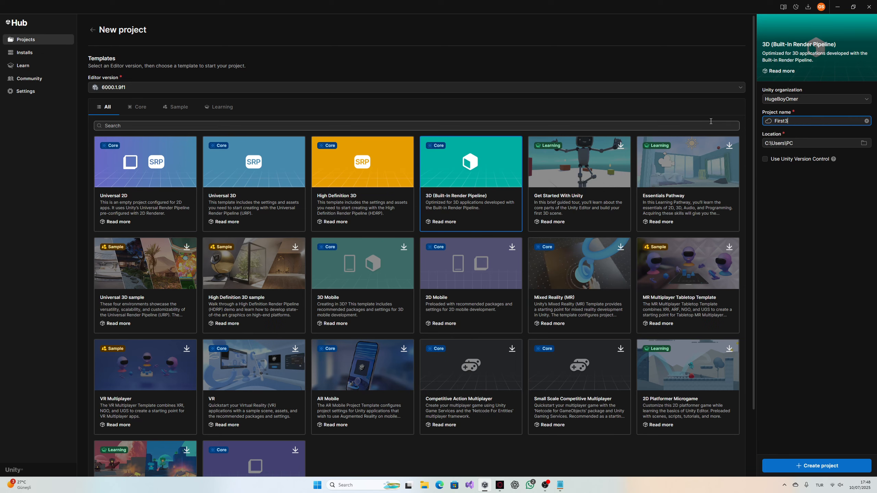
{"action": "type", "text": "DObject"}
{"action": "left_click", "coordinate": [810, 140]}
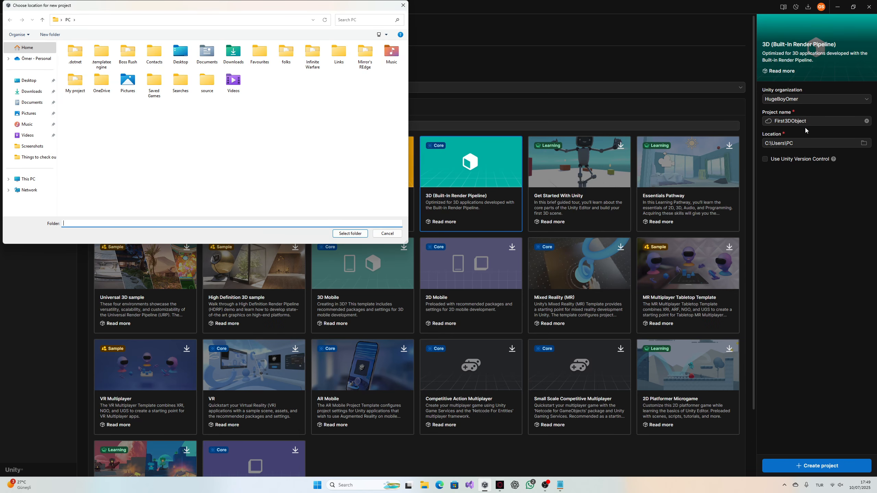
{"action": "key", "text": "Escape"}
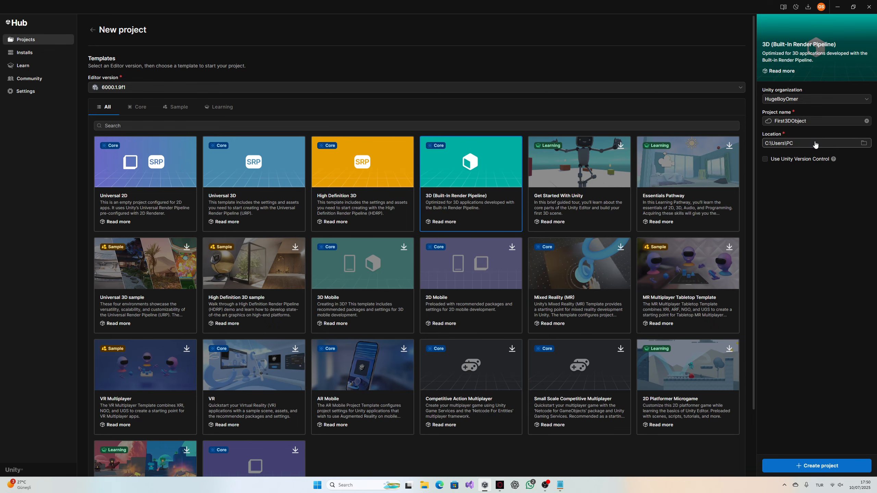
{"action": "left_click", "coordinate": [837, 6]}
{"action": "left_click_drag", "start_coordinate": [604, 47], "coordinate": [687, 3]}
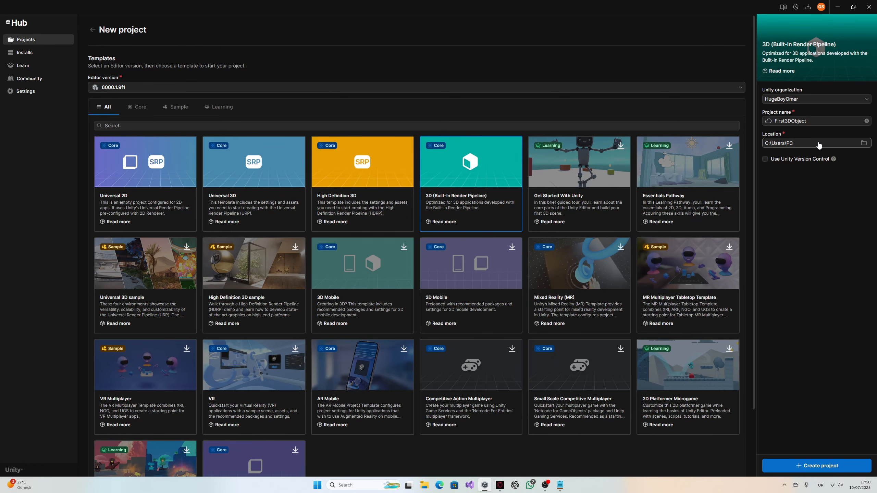
Step: Set the project location to the personal projects folder on the desktop and create the project
{"action": "left_click", "coordinate": [831, 147]}
{"action": "left_click", "coordinate": [29, 82]}
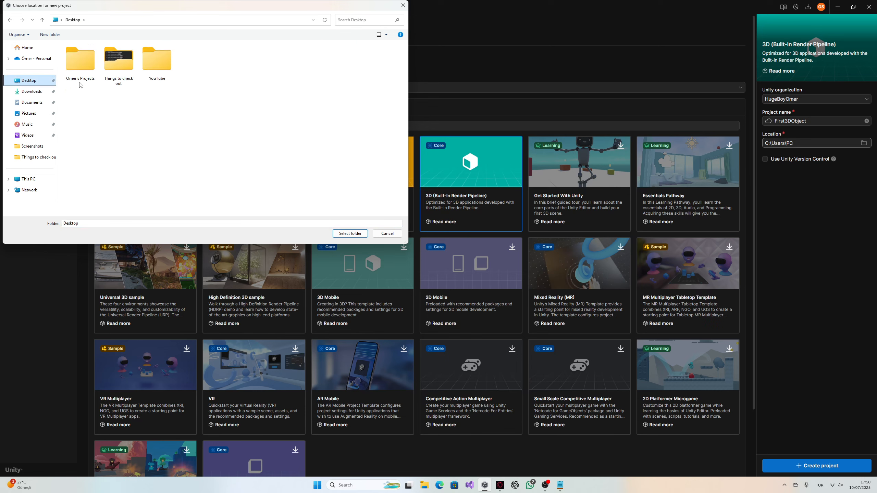
{"action": "left_click", "coordinate": [76, 63]}
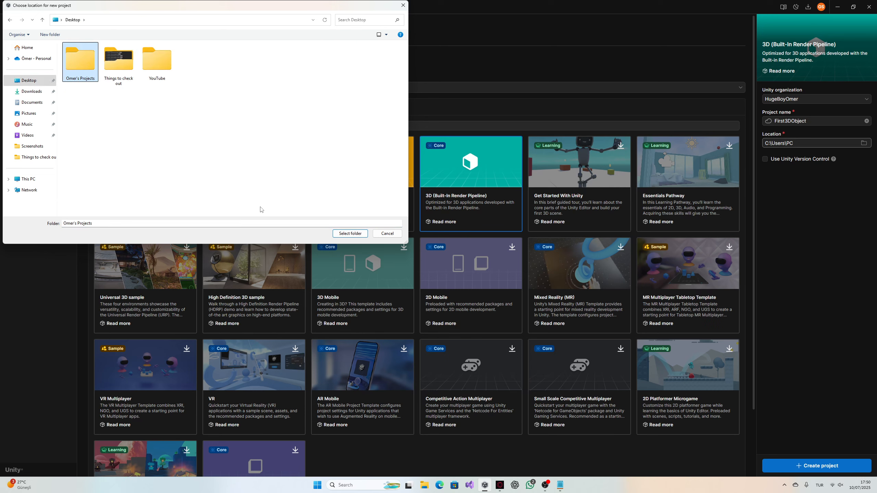
{"action": "left_click", "coordinate": [350, 234]}
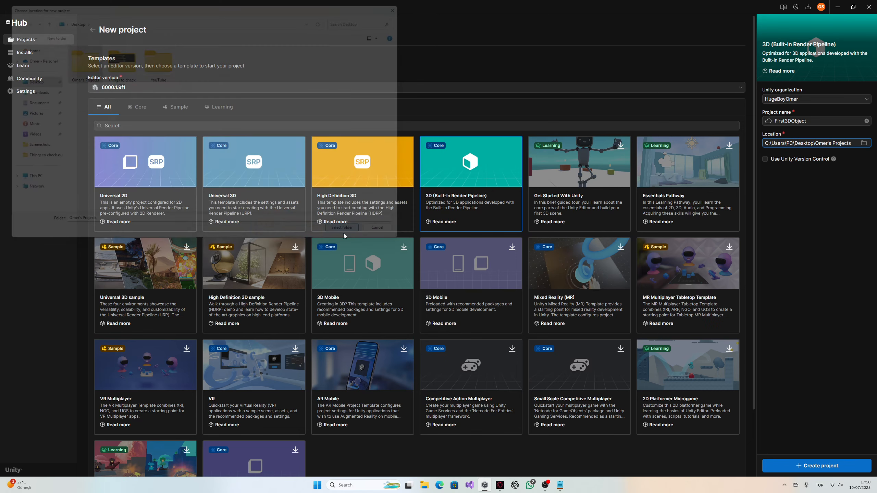
{"action": "left_click", "coordinate": [795, 469]}
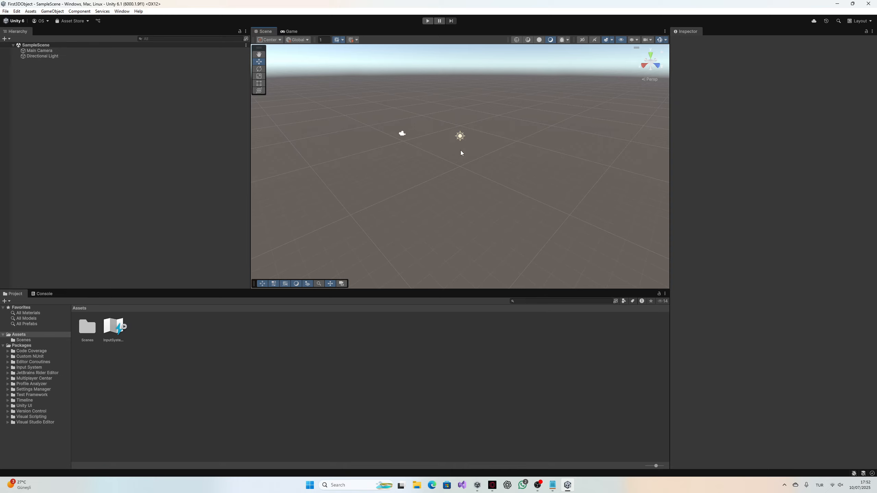
Step: Look around the new sample scene from various angles and distances, examining the camera and the directional light
{"action": "right_click_drag", "start_coordinate": [461, 150], "coordinate": [504, 174]}
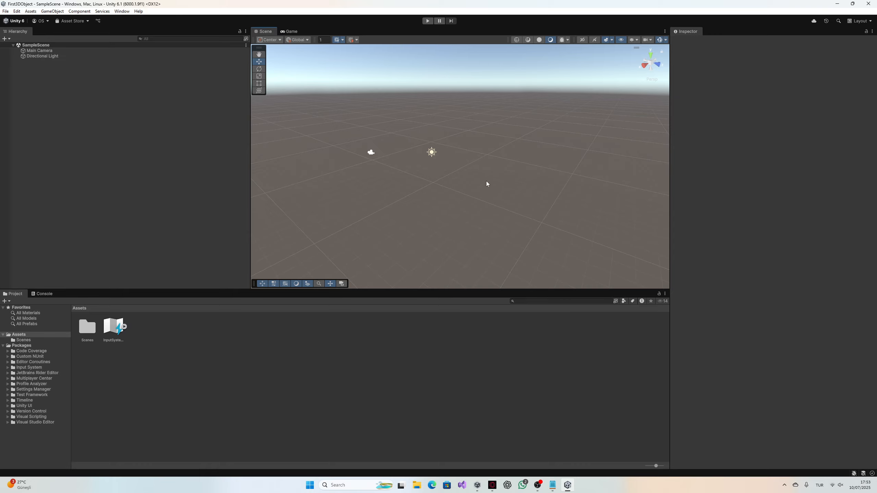
{"action": "mouse_move", "coordinate": [486, 181]}
{"action": "right_mouse_down"}
{"action": "mouse_move", "coordinate": [483, 194]}
{"action": "mouse_move", "coordinate": [473, 180]}
{"action": "right_mouse_up"}
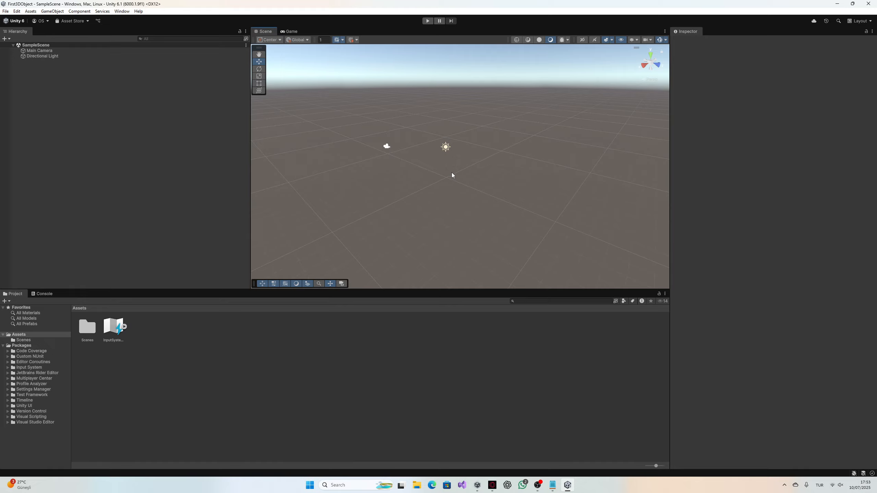
{"action": "right_click_drag", "start_coordinate": [454, 176], "coordinate": [557, 160]}
{"action": "scroll", "coordinate": [556, 160], "scroll_direction": "up", "scroll_amount": 1}
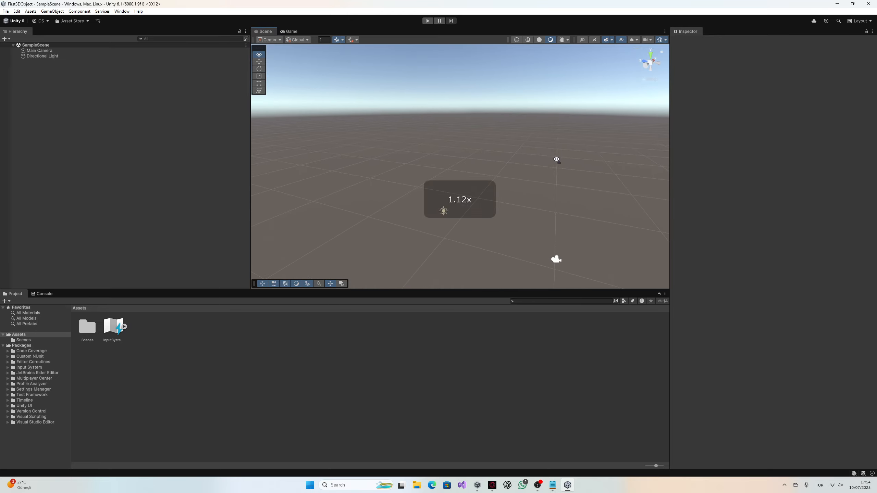
{"action": "scroll", "coordinate": [508, 184], "scroll_direction": "up", "scroll_amount": 5}
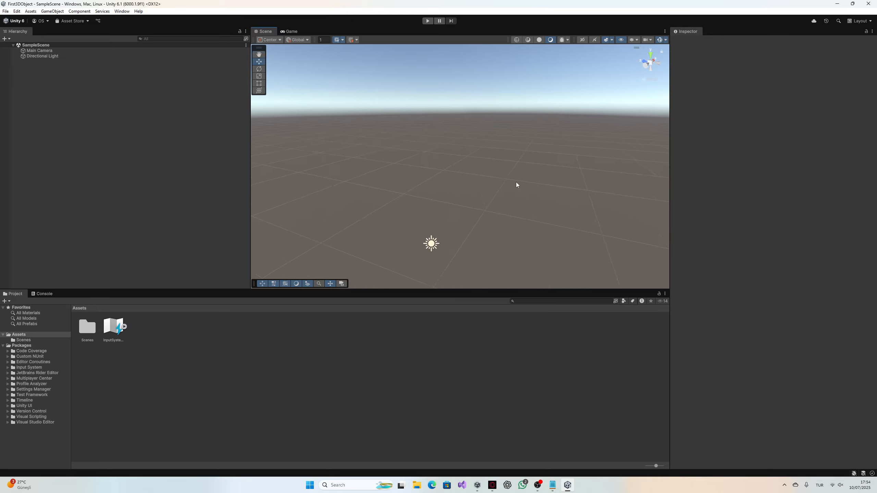
{"action": "scroll", "coordinate": [511, 181], "scroll_direction": "down", "scroll_amount": 6}
{"action": "scroll", "coordinate": [511, 182], "scroll_direction": "up", "scroll_amount": 3}
{"action": "scroll", "coordinate": [507, 182], "scroll_direction": "up", "scroll_amount": 2}
{"action": "scroll", "coordinate": [505, 181], "scroll_direction": "down", "scroll_amount": 4}
{"action": "right_click_drag", "start_coordinate": [503, 181], "coordinate": [441, 159]}
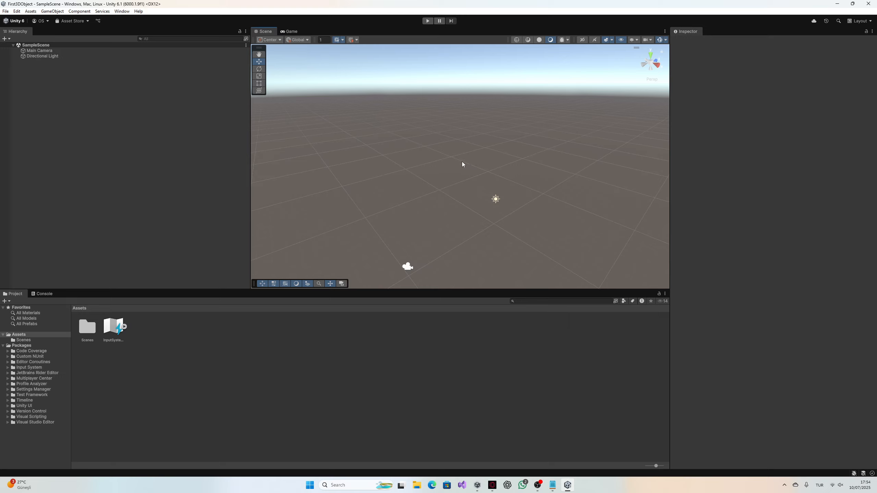
{"action": "right_click_drag", "start_coordinate": [463, 160], "coordinate": [674, 169]}
{"action": "scroll", "coordinate": [458, 161], "scroll_direction": "up", "scroll_amount": 2}
{"action": "scroll", "coordinate": [461, 160], "scroll_direction": "up", "scroll_amount": 2}
{"action": "scroll", "coordinate": [454, 151], "scroll_direction": "down", "scroll_amount": 3}
{"action": "scroll", "coordinate": [459, 149], "scroll_direction": "down", "scroll_amount": 3}
{"action": "scroll", "coordinate": [461, 159], "scroll_direction": "up", "scroll_amount": 1}
{"action": "scroll", "coordinate": [458, 160], "scroll_direction": "up", "scroll_amount": 3}
{"action": "scroll", "coordinate": [464, 161], "scroll_direction": "down", "scroll_amount": 4}
{"action": "scroll", "coordinate": [458, 158], "scroll_direction": "up", "scroll_amount": 5}
{"action": "scroll", "coordinate": [462, 159], "scroll_direction": "down", "scroll_amount": 3}
{"action": "scroll", "coordinate": [450, 157], "scroll_direction": "down", "scroll_amount": 3}
{"action": "scroll", "coordinate": [468, 159], "scroll_direction": "up", "scroll_amount": 6}
{"action": "scroll", "coordinate": [462, 155], "scroll_direction": "down", "scroll_amount": 3}
{"action": "scroll", "coordinate": [455, 156], "scroll_direction": "down", "scroll_amount": 5}
{"action": "scroll", "coordinate": [455, 153], "scroll_direction": "up", "scroll_amount": 4}
{"action": "scroll", "coordinate": [458, 155], "scroll_direction": "up", "scroll_amount": 2}
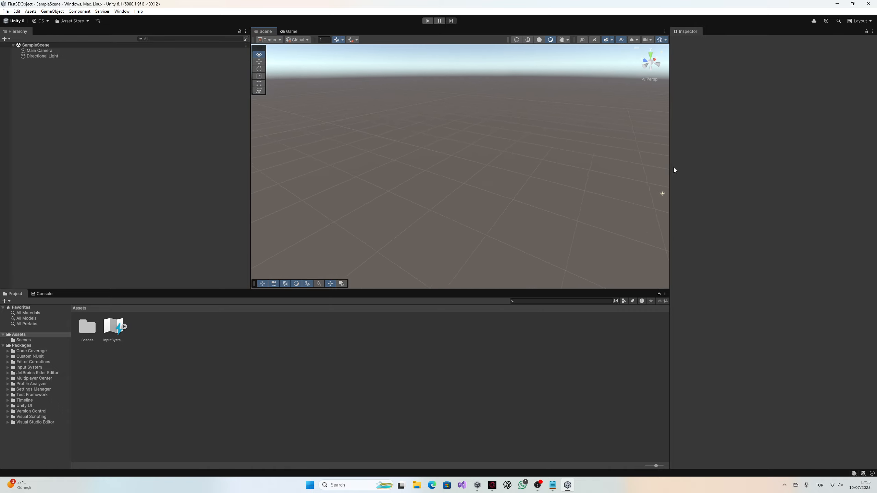
{"action": "right_click_drag", "start_coordinate": [97, 164], "coordinate": [373, 100]}
{"action": "scroll", "coordinate": [409, 154], "scroll_direction": "down", "scroll_amount": 1}
{"action": "scroll", "coordinate": [409, 154], "scroll_direction": "down", "scroll_amount": 1}
{"action": "scroll", "coordinate": [410, 158], "scroll_direction": "down", "scroll_amount": 2}
{"action": "scroll", "coordinate": [409, 167], "scroll_direction": "up", "scroll_amount": 3}
{"action": "scroll", "coordinate": [415, 181], "scroll_direction": "up", "scroll_amount": 6}
{"action": "scroll", "coordinate": [407, 199], "scroll_direction": "down", "scroll_amount": 2}
{"action": "scroll", "coordinate": [690, 185], "scroll_direction": "up", "scroll_amount": 1}
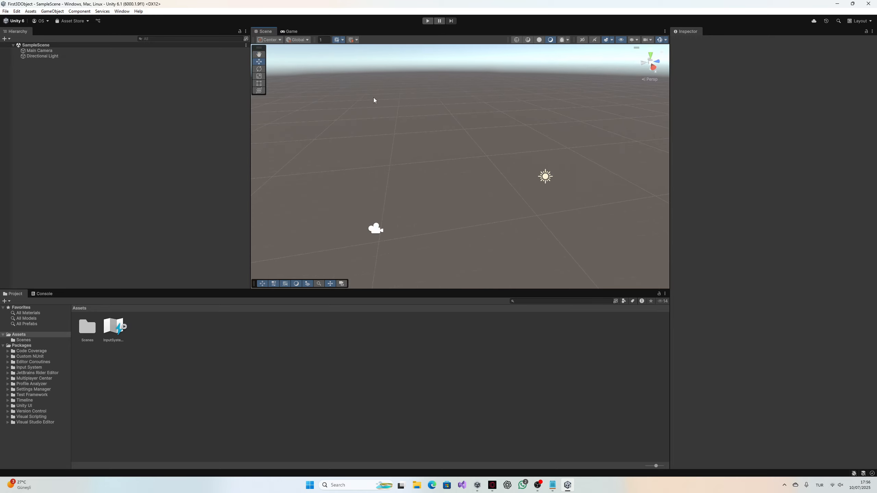
Step: Preview the scene in the Game view, and back in the Scene view inspect the Main Camera's properties
{"action": "left_click", "coordinate": [290, 32]}
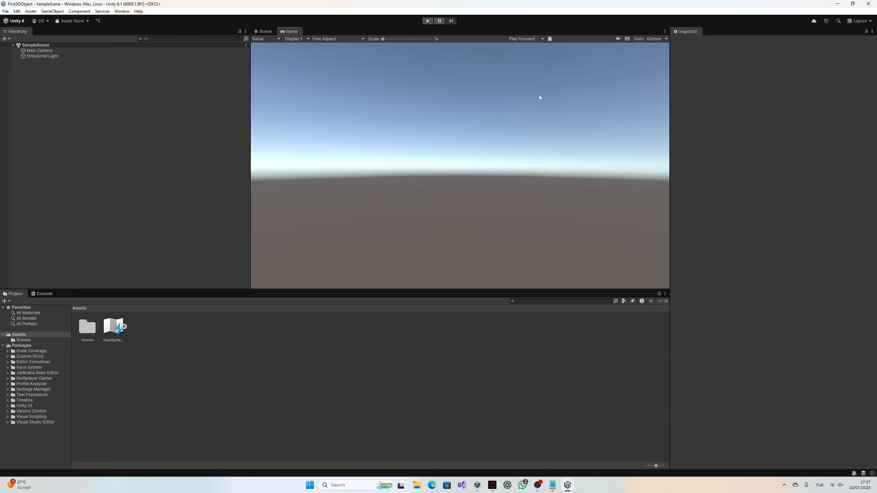
{"action": "left_click", "coordinate": [263, 31]}
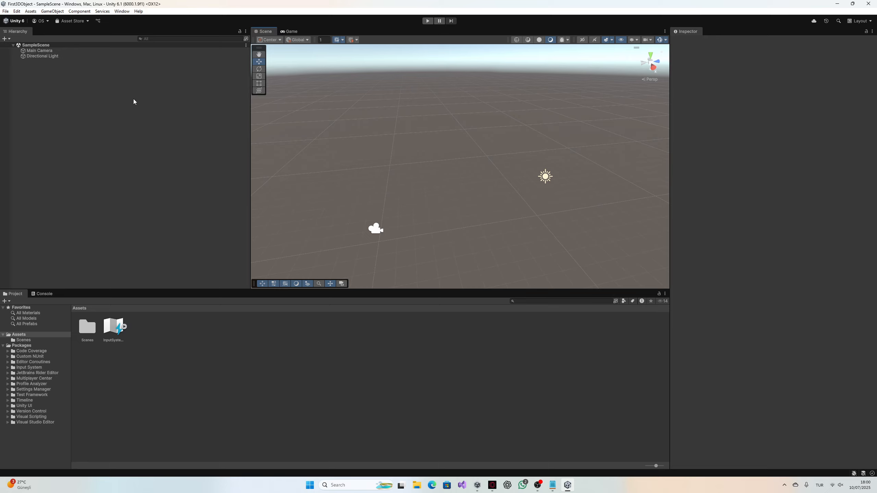
{"action": "left_click", "coordinate": [50, 52]}
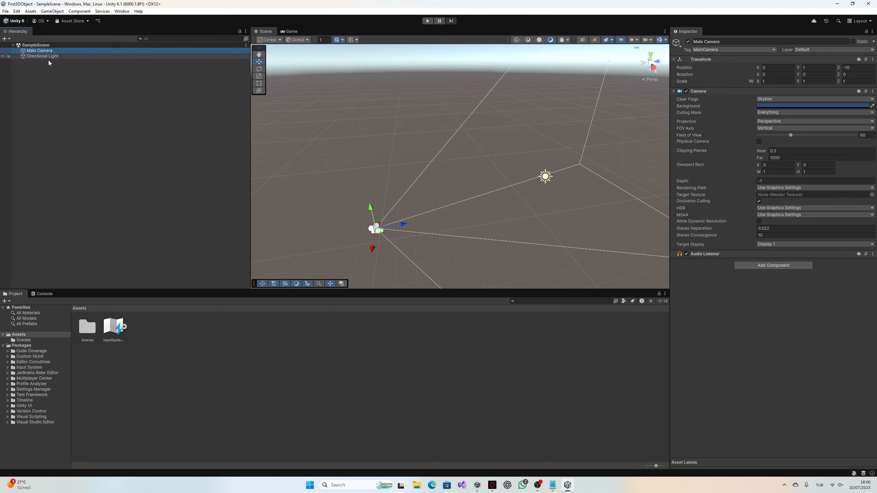
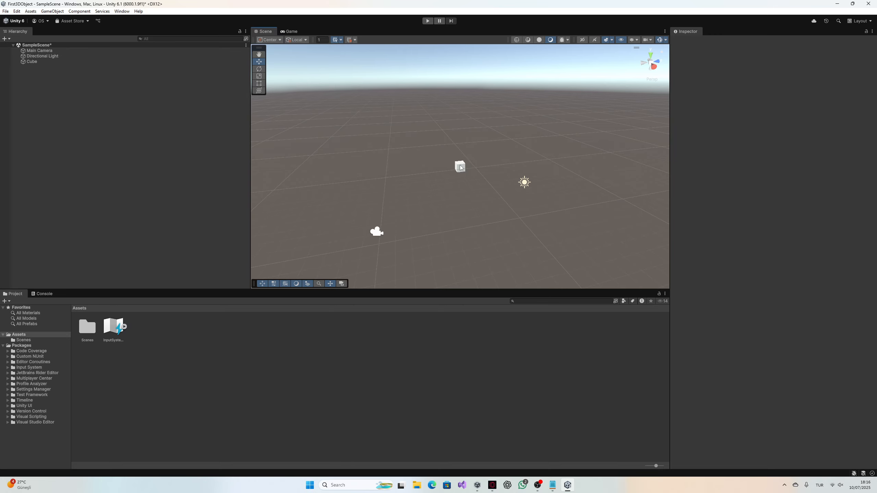
Step: Select and deselect the cube both in the scene and in the hierarchy, leaving it selected
{"action": "left_click", "coordinate": [460, 167]}
{"action": "left_click", "coordinate": [435, 182]}
{"action": "left_click", "coordinate": [42, 62]}
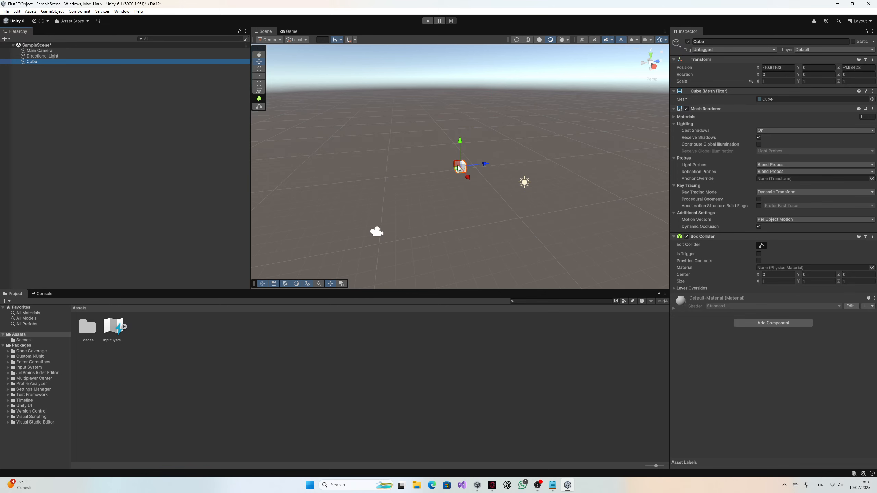
{"action": "left_click", "coordinate": [406, 179]}
{"action": "left_click", "coordinate": [135, 63]}
{"action": "left_click", "coordinate": [373, 144]}
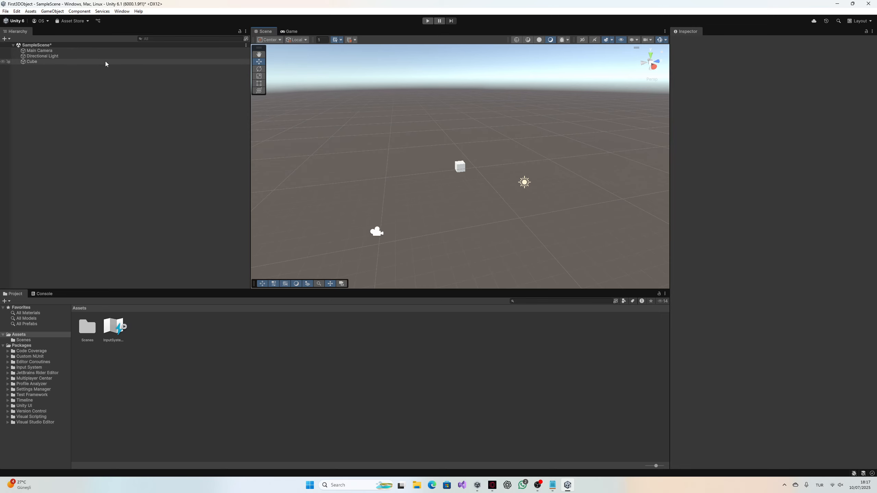
{"action": "left_click", "coordinate": [106, 61]}
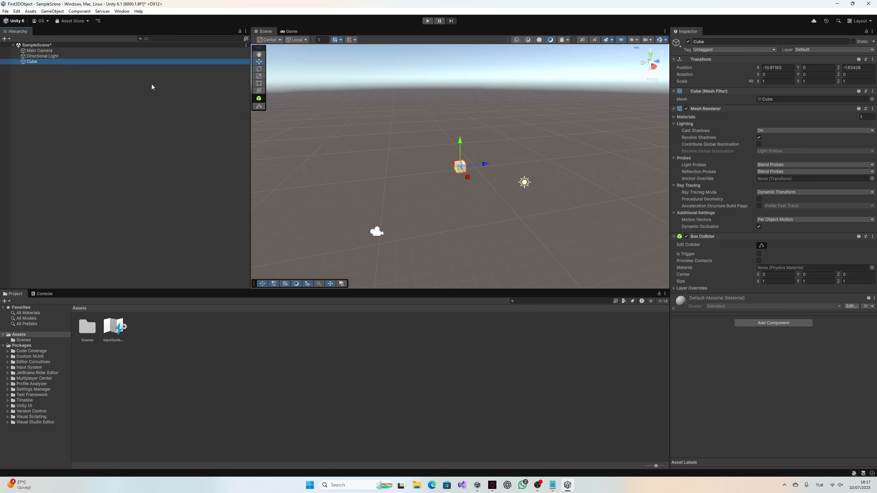
Step: Clear the cube's selection and pick the cube again directly in the Scene view
{"action": "left_click", "coordinate": [395, 180]}
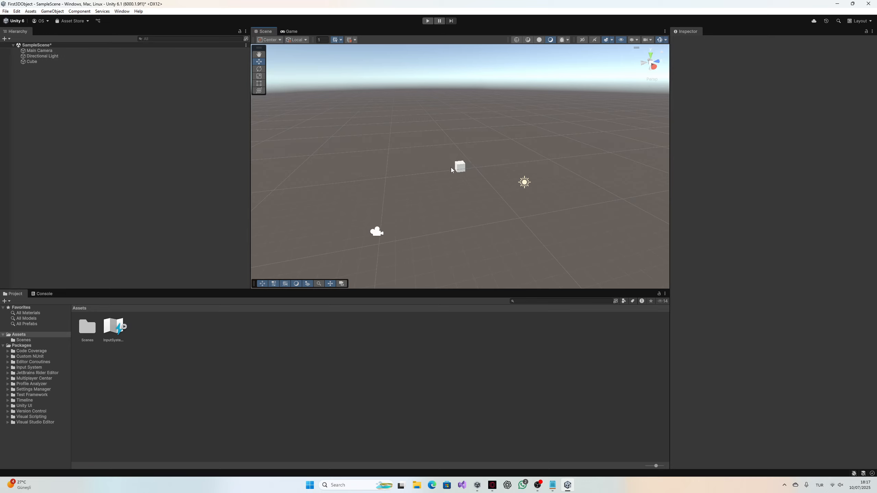
{"action": "left_click", "coordinate": [458, 166]}
{"action": "left_click", "coordinate": [405, 167]}
{"action": "left_click", "coordinate": [461, 167]}
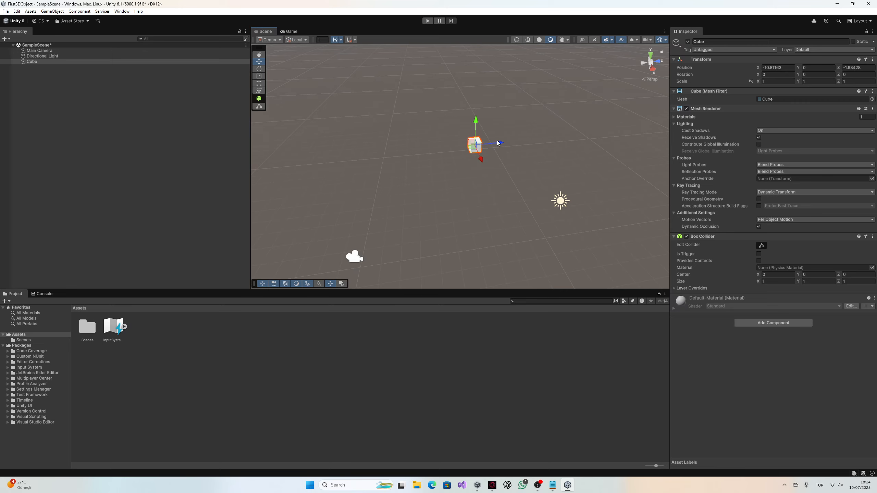
{"action": "right_click_drag", "start_coordinate": [501, 145], "coordinate": [499, 145]}
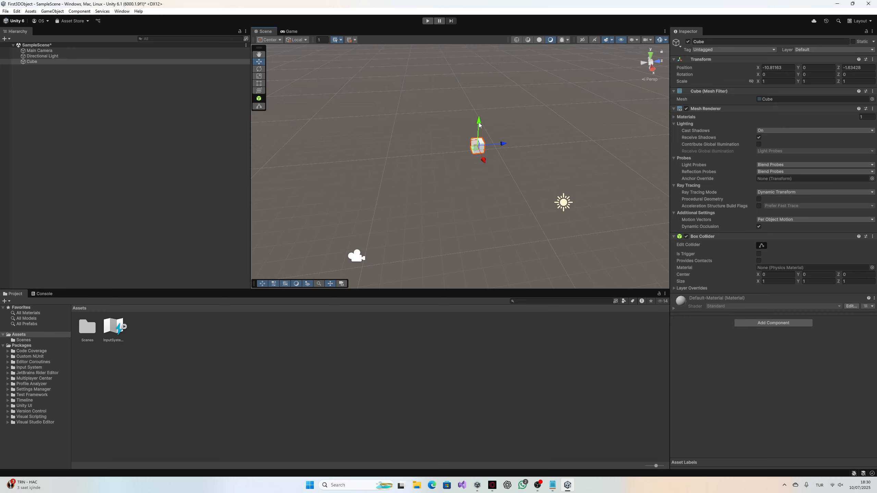
Step: Set the cube's X position to -8 and reselect the cube in the scene
{"action": "left_click", "coordinate": [785, 68]}
{"action": "left_click_drag", "start_coordinate": [785, 68], "coordinate": [765, 73]}
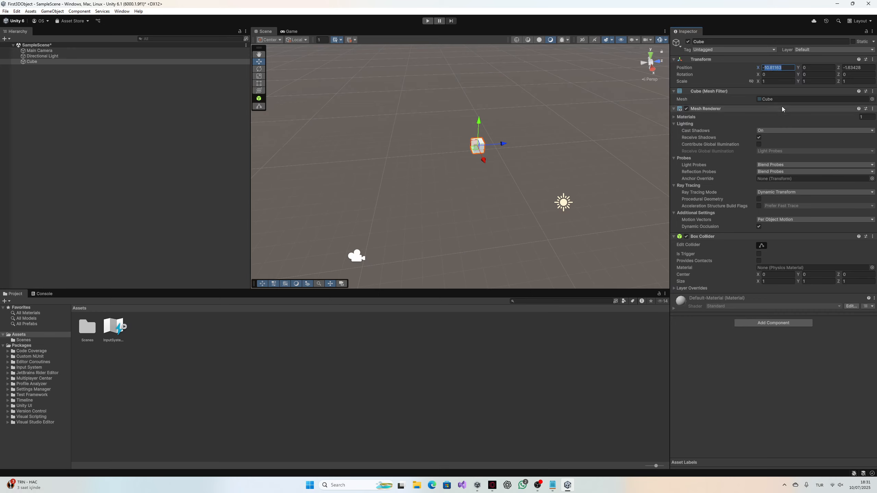
{"action": "type", "text": "8"}
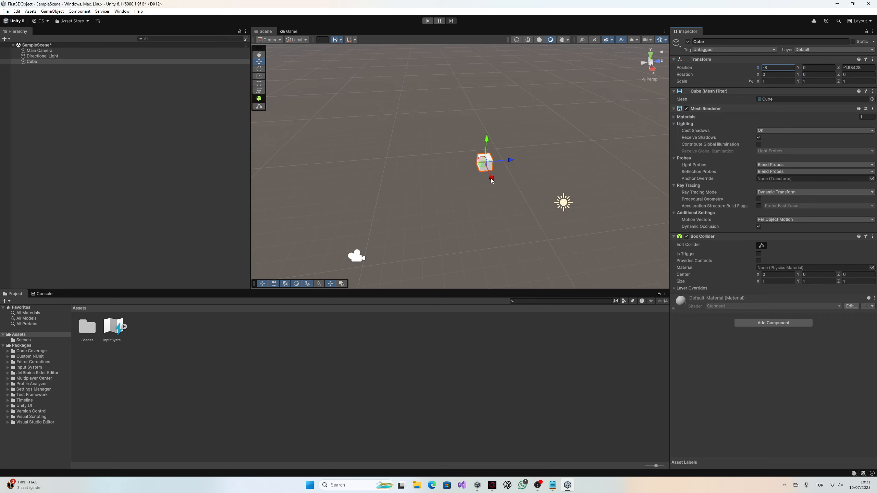
{"action": "left_click", "coordinate": [508, 182]}
{"action": "left_click", "coordinate": [492, 168]}
Step: Try X positions of 0 and 5 for the cube and settle on 10
{"action": "left_click_drag", "start_coordinate": [501, 173], "coordinate": [648, 178], "text": "alt"}
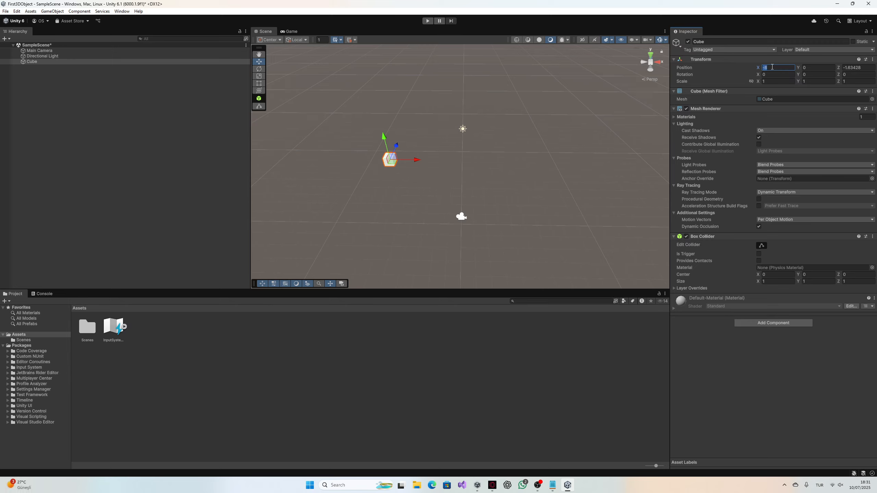
{"action": "type", "text": "0"}
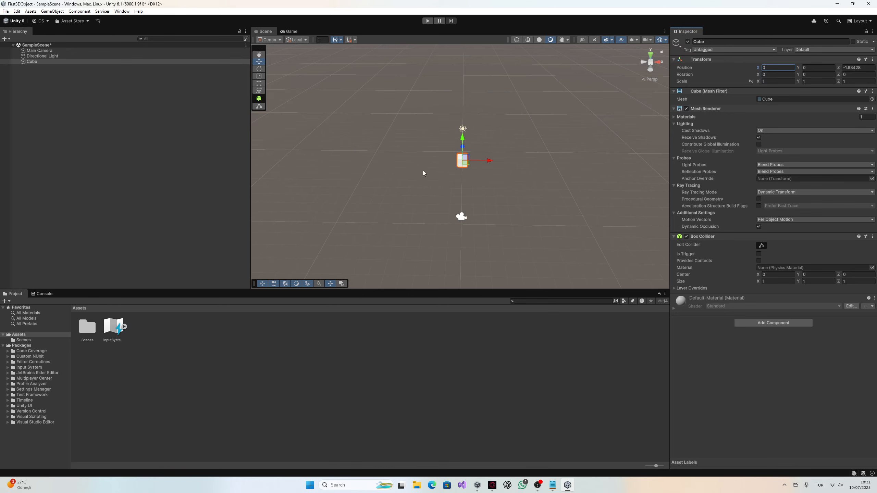
{"action": "left_click", "coordinate": [483, 170]}
{"action": "key", "text": "ctrl+z"}
{"action": "type", "text": "5"}
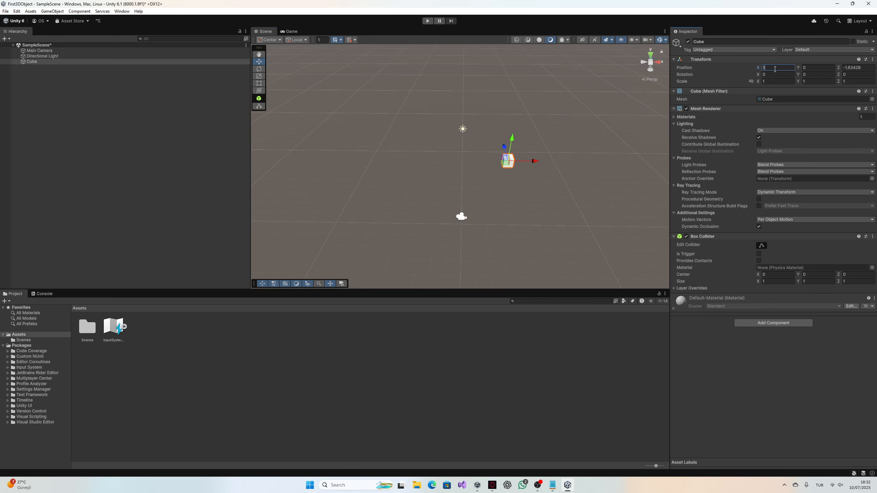
{"action": "type", "text": "10"}
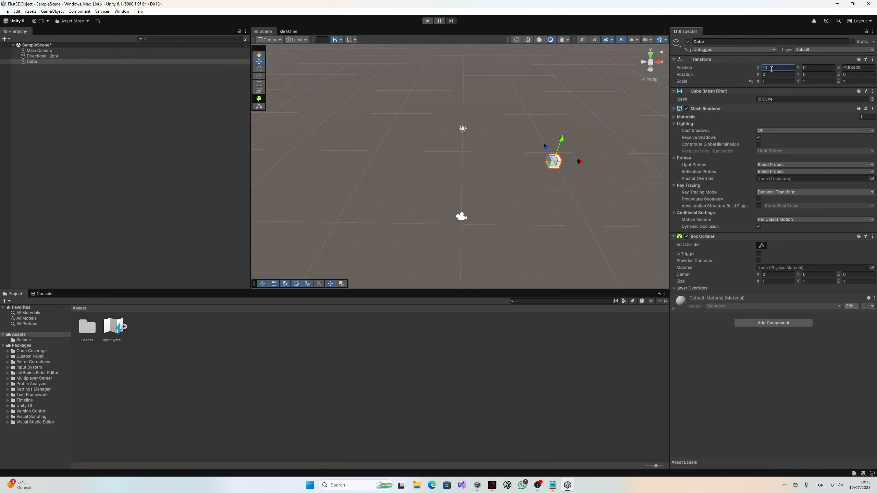
{"action": "left_click", "coordinate": [620, 121]}
Step: Set the cube's Y position to 4 and view the raised cube from the side
{"action": "left_click", "coordinate": [550, 156]}
{"action": "type", "text": "4"}
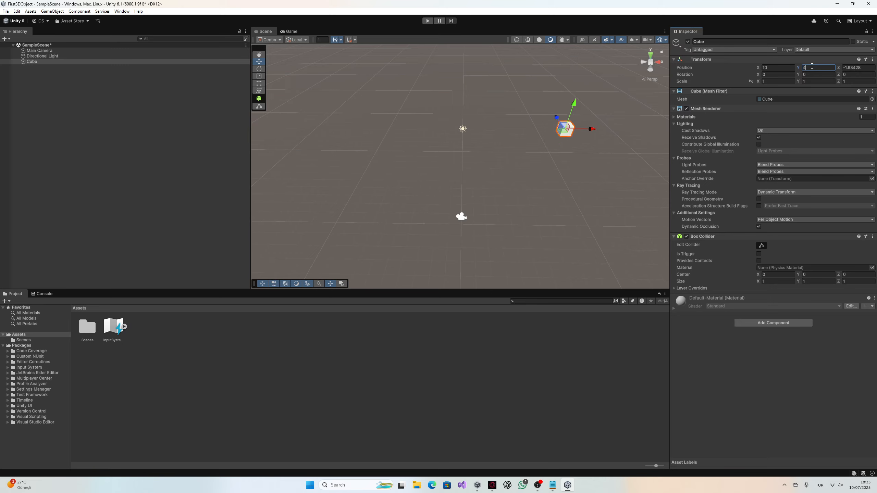
{"action": "right_click_drag", "start_coordinate": [521, 202], "coordinate": [684, 159]}
{"action": "key", "text": "w"}
{"action": "key", "text": "a"}
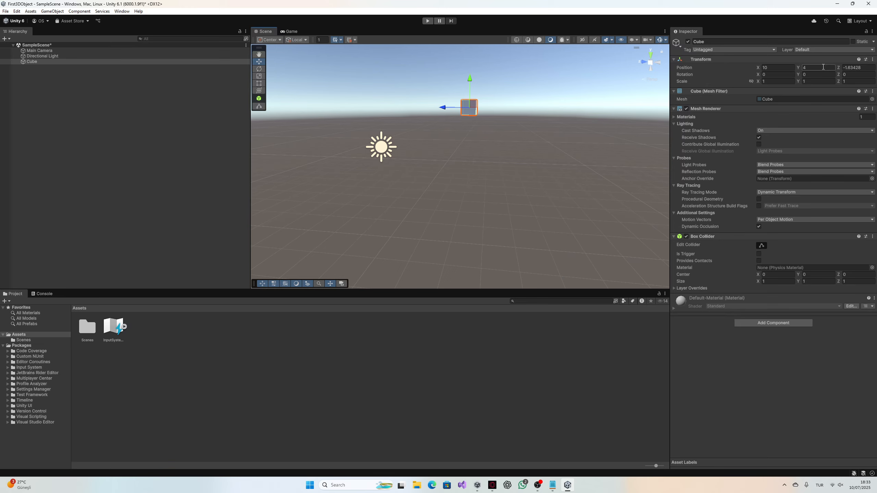
Step: Set the cube's Y position back to 0, raise it to 4 again and keep the cube selected
{"action": "type", "text": "0"}
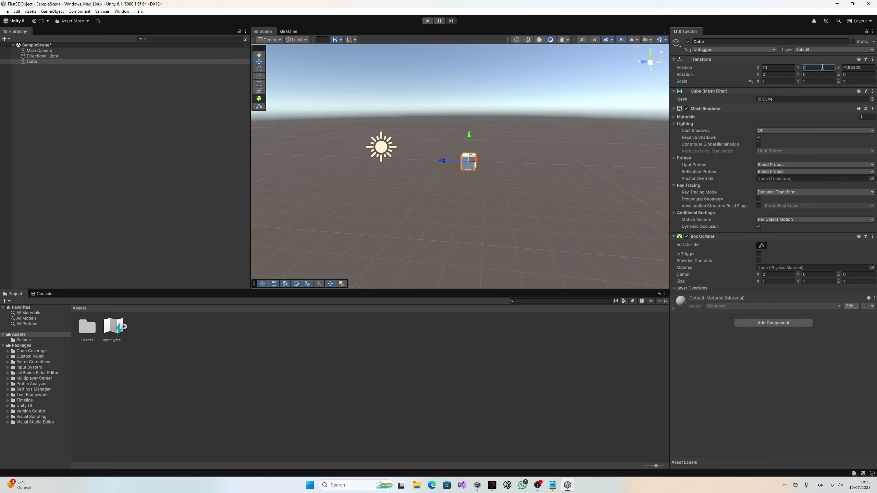
{"action": "type", "text": "4"}
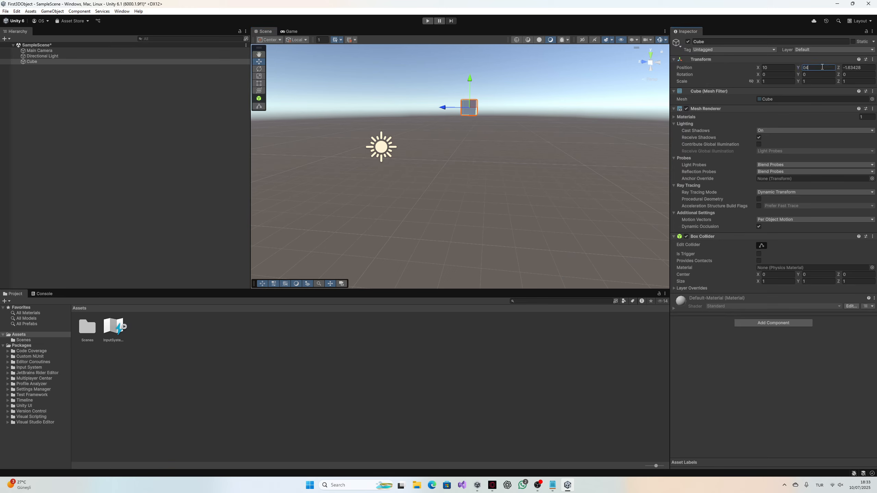
{"action": "key", "text": "BackSpace"}
{"action": "key", "text": "BackSpace"}
{"action": "type", "text": "4"}
{"action": "left_click", "coordinate": [527, 159]}
{"action": "key", "text": "ctrl+z"}
Step: Set the cube's Y position to -4 and reselect the cube in the scene
{"action": "left_click", "coordinate": [812, 70]}
{"action": "type", "text": "-4"}
{"action": "right_click_drag", "start_coordinate": [519, 179], "coordinate": [535, 158]}
{"action": "left_click", "coordinate": [525, 150]}
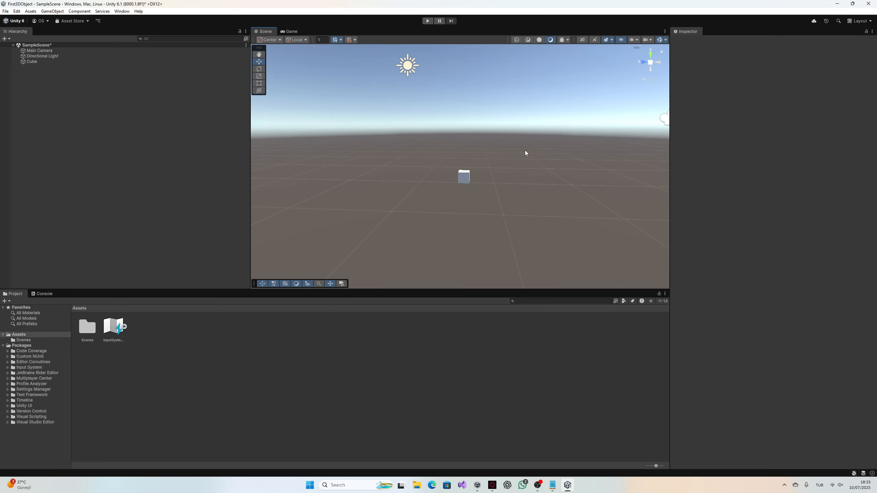
{"action": "left_click", "coordinate": [463, 180]}
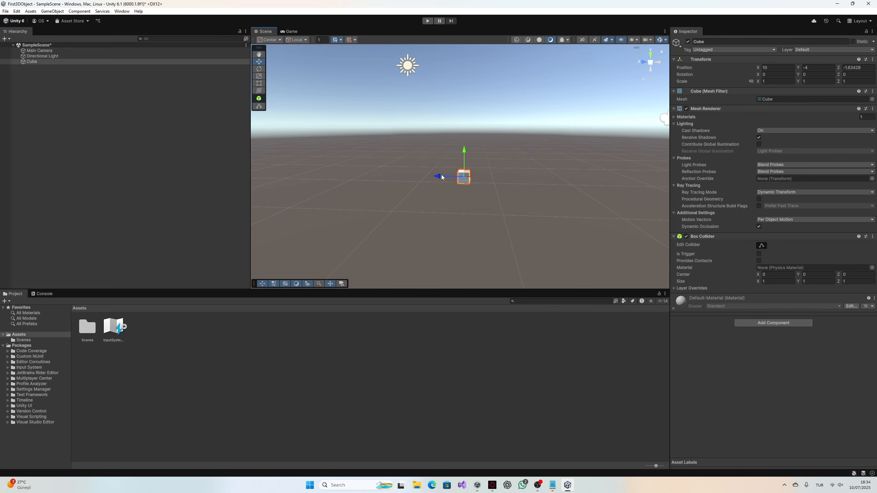
Step: Reset the cube's Y position to 0
{"action": "left_click", "coordinate": [824, 68]}
{"action": "type", "text": "0"}
{"action": "right_click_drag", "start_coordinate": [583, 161], "coordinate": [584, 184]}
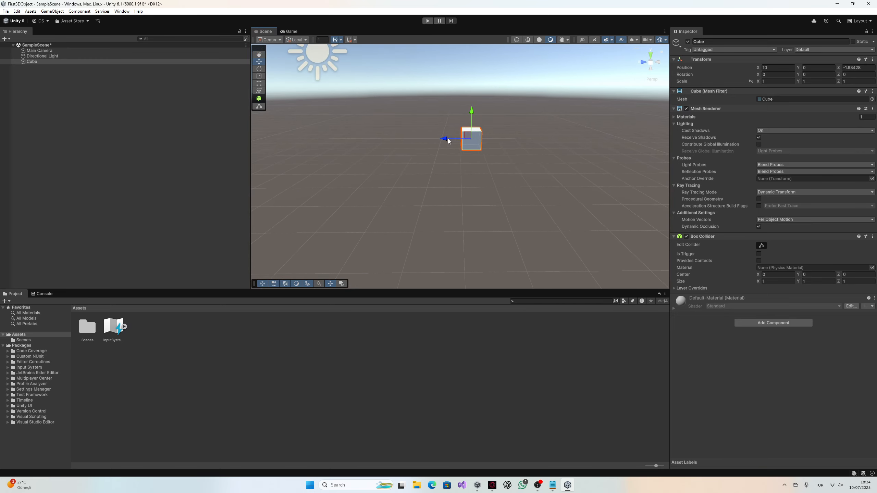
Step: Try Z positions of 0, 5 and -5 for the cube
{"action": "right_click_drag", "start_coordinate": [549, 137], "coordinate": [545, 152]}
{"action": "key", "text": "s"}
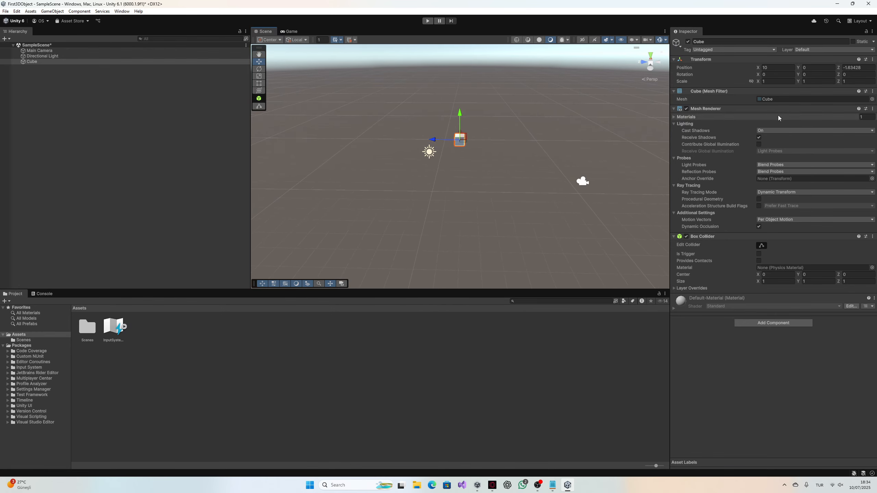
{"action": "left_click", "coordinate": [863, 68]}
{"action": "type", "text": "0"}
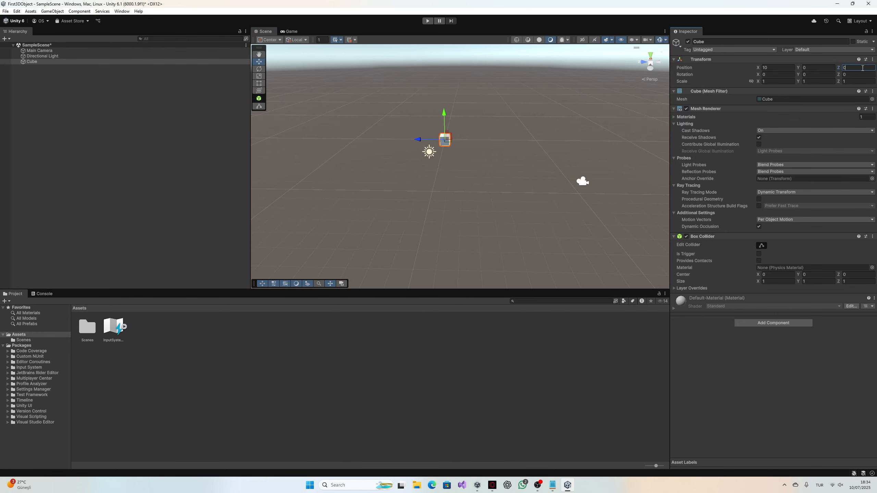
{"action": "type", "text": "5"}
{"action": "key", "text": "BackSpace"}
{"action": "key", "text": "BackSpace"}
{"action": "type", "text": "-5"}
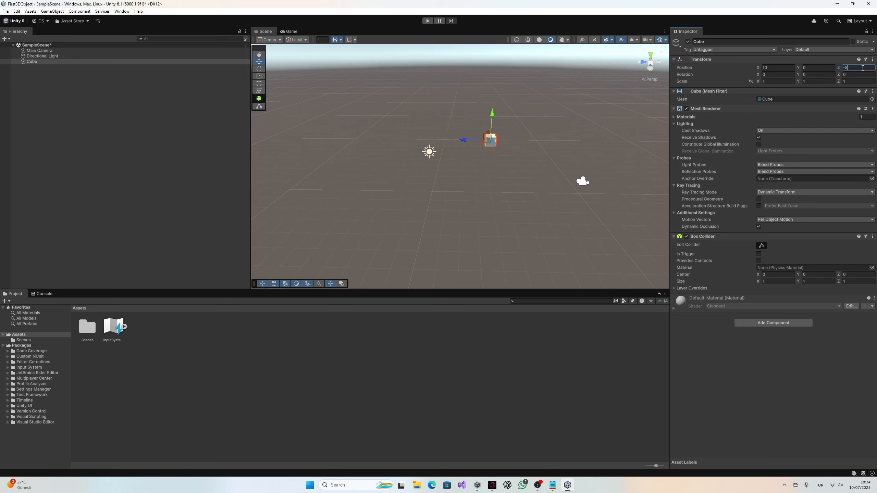
Step: Set the cube's Z position to -10 and deselect the cube
{"action": "key", "text": "BackSpace"}
{"action": "type", "text": "10"}
{"action": "key", "text": "BackSpace"}
{"action": "key", "text": "BackSpace"}
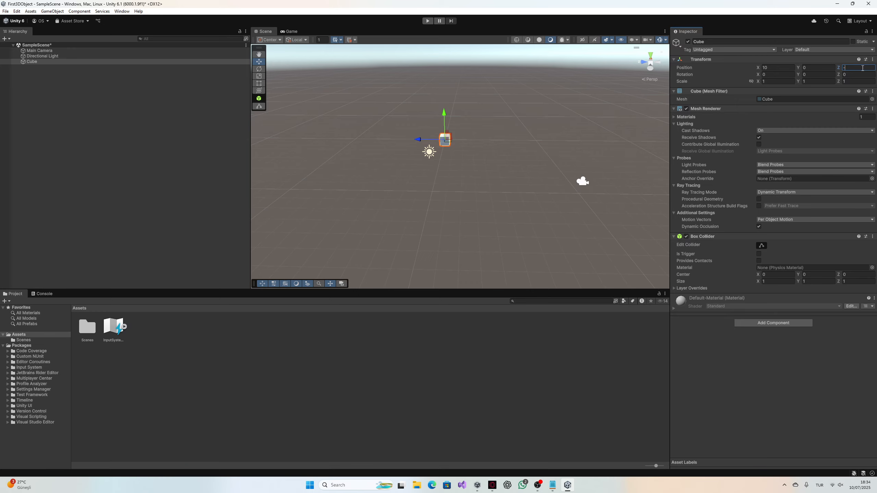
{"action": "type", "text": "-10"}
{"action": "left_click", "coordinate": [618, 192]}
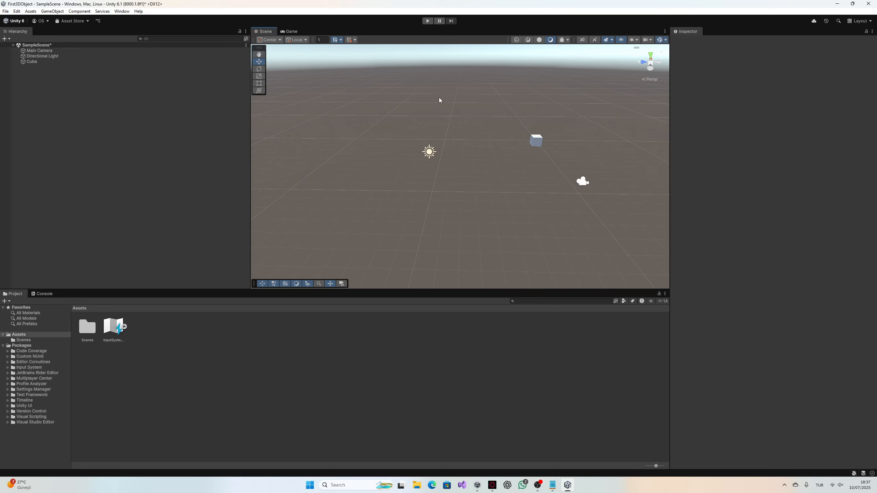
Step: Preview the scene in the Game view, and back in the Scene view compare the positions of the cube and the Main Camera
{"action": "left_click", "coordinate": [291, 31]}
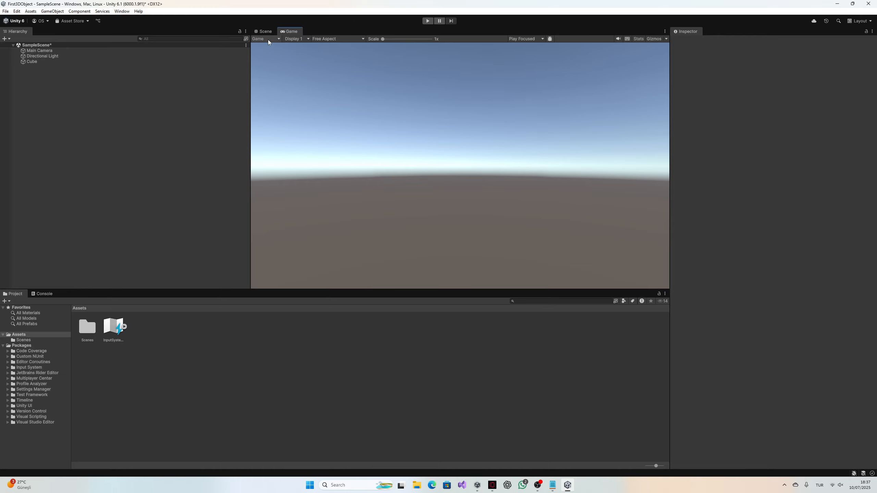
{"action": "left_click", "coordinate": [262, 32]}
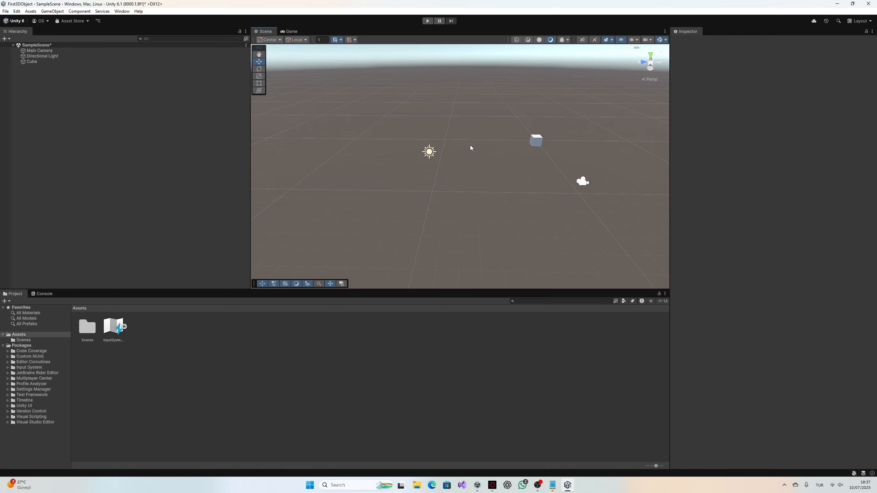
{"action": "left_click", "coordinate": [536, 143]}
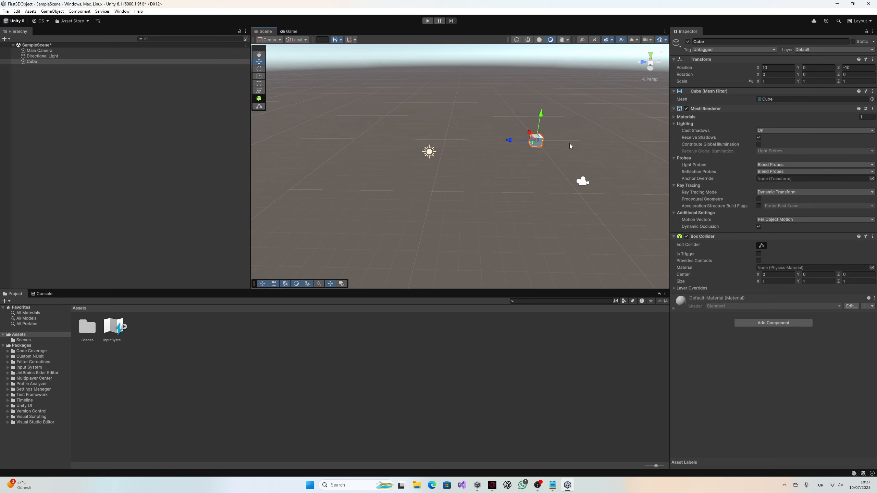
{"action": "left_click", "coordinate": [570, 146]}
{"action": "left_click", "coordinate": [582, 182]}
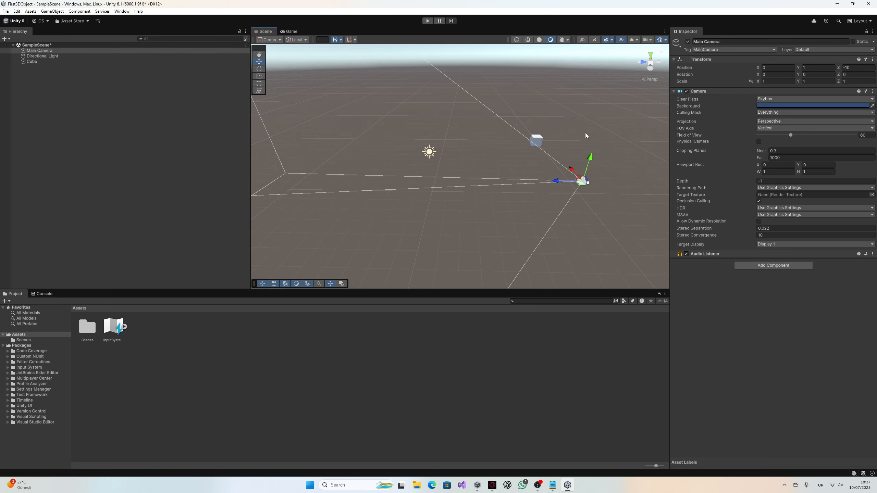
{"action": "left_click", "coordinate": [604, 135]}
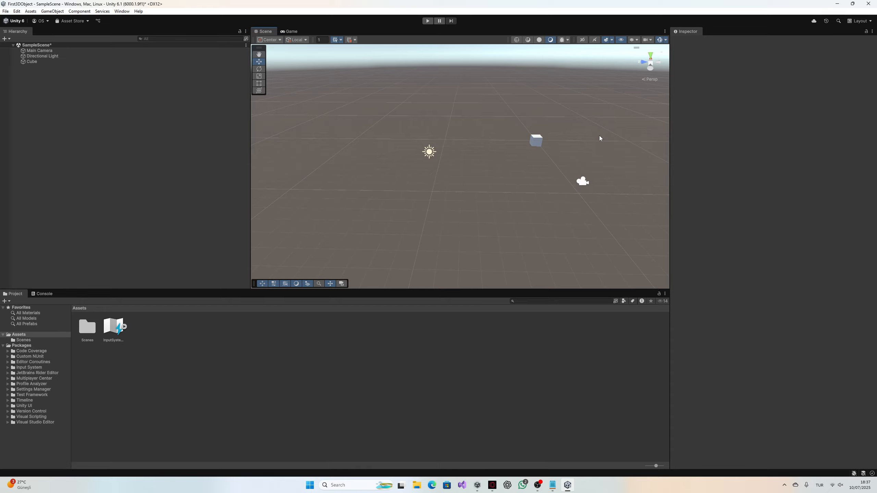
Step: Examine the Main Camera's field of view from behind and compare it with the Game view
{"action": "left_click_drag", "start_coordinate": [605, 139], "coordinate": [432, 167], "text": "alt"}
{"action": "left_click", "coordinate": [453, 199]}
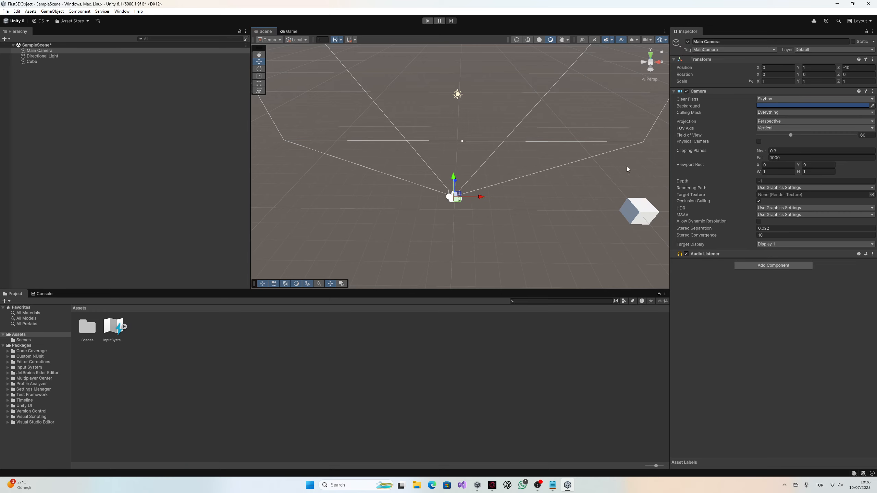
{"action": "left_click", "coordinate": [292, 31]}
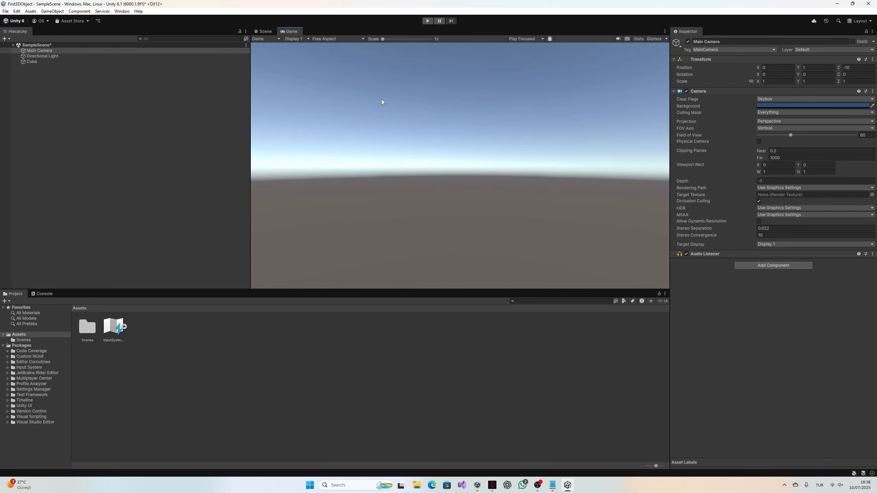
{"action": "key", "text": "ctrl+1"}
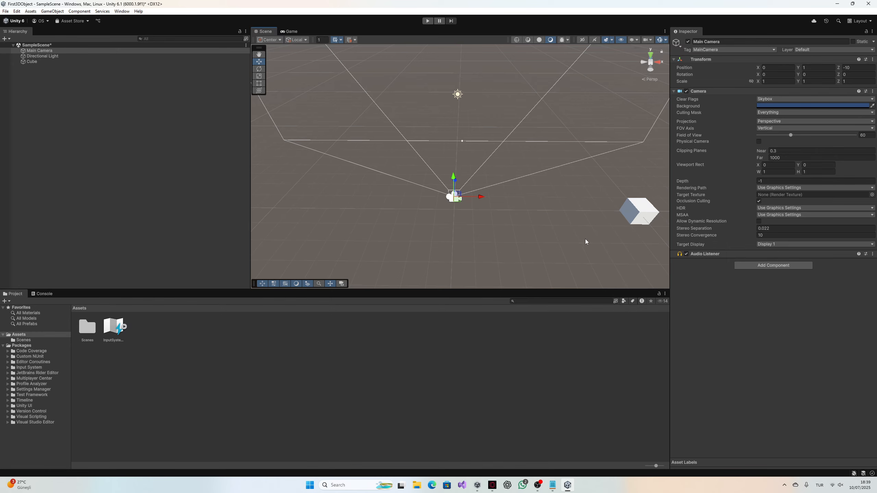
Step: Set the cube's X and Z positions to 0 and deselect it
{"action": "left_click", "coordinate": [640, 217]}
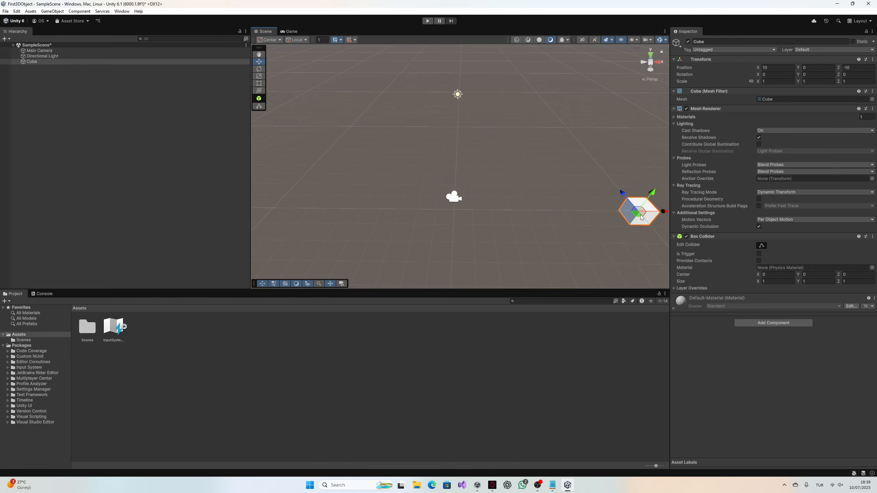
{"action": "left_click", "coordinate": [780, 66]}
{"action": "type", "text": "0"}
{"action": "left_click", "coordinate": [854, 67]}
{"action": "type", "text": "0"}
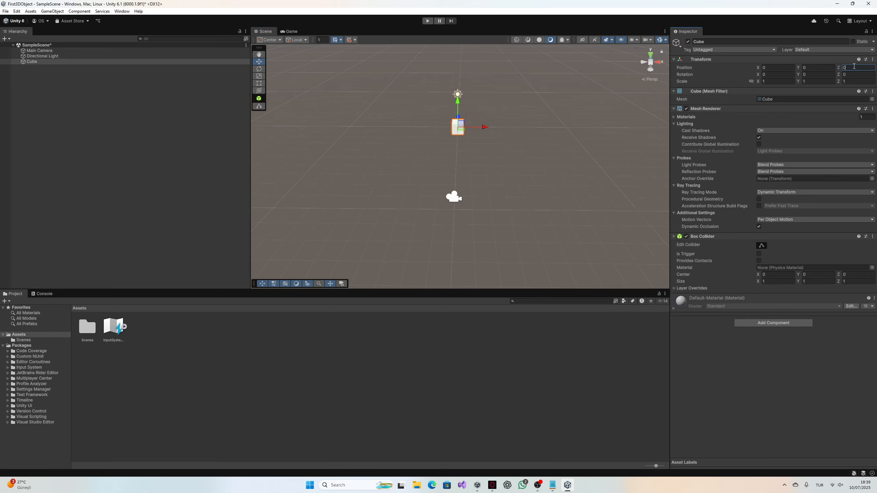
{"action": "left_click", "coordinate": [557, 139]}
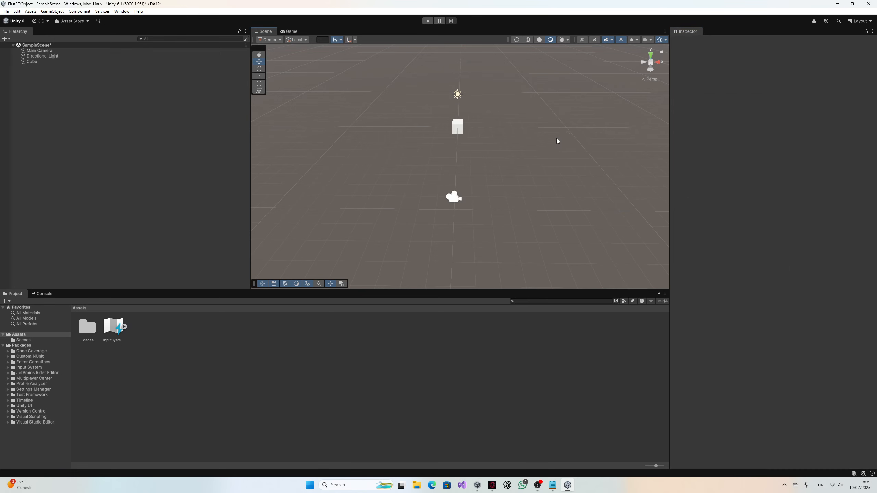
Step: Check the cube against the Main Camera's field of view and in the Game view, and reselect it in the Scene view
{"action": "left_click", "coordinate": [453, 198]}
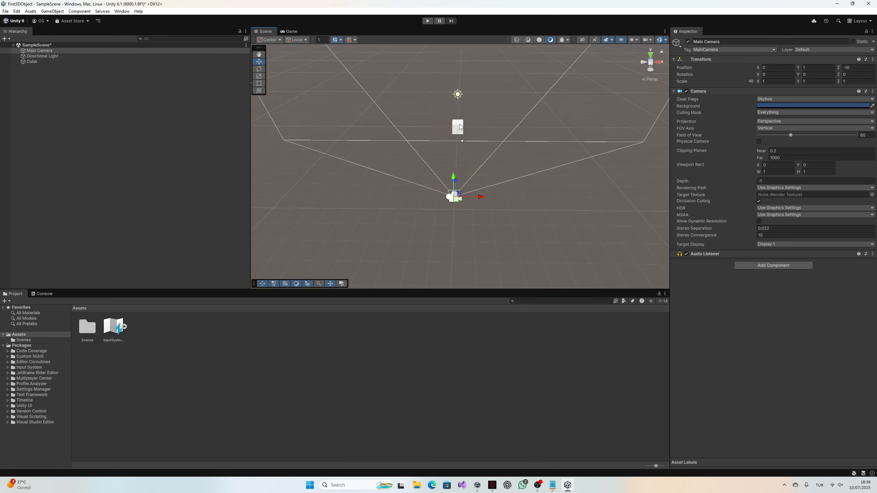
{"action": "left_click", "coordinate": [290, 32]}
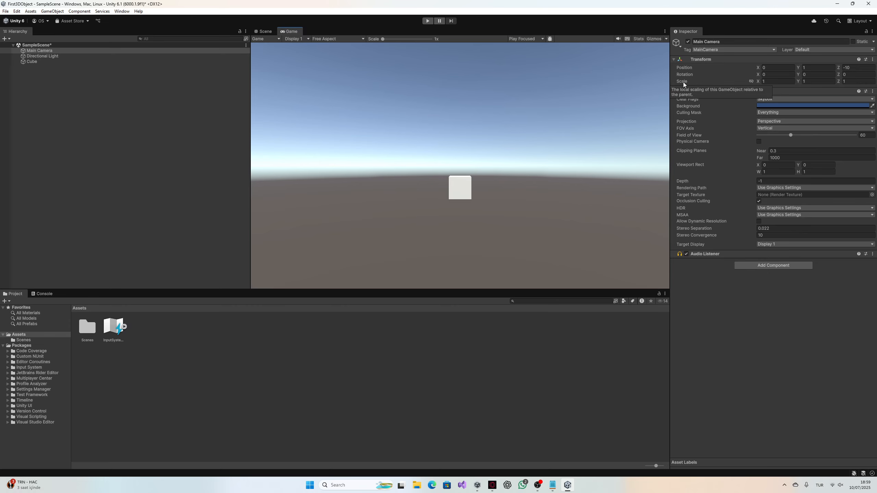
{"action": "left_click", "coordinate": [265, 31]}
{"action": "left_click", "coordinate": [455, 128]}
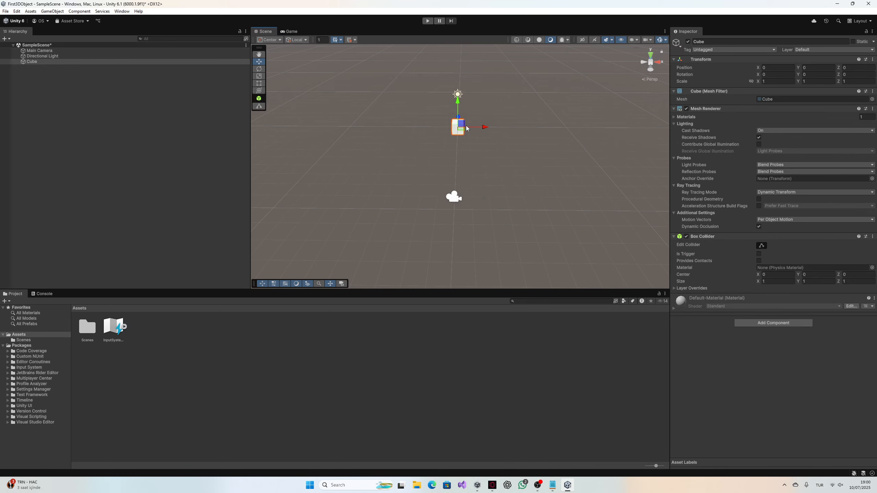
Step: Set the cube's rotation to 50 on X and 30 on Y
{"action": "left_click_drag", "start_coordinate": [513, 141], "coordinate": [345, 137], "text": "alt"}
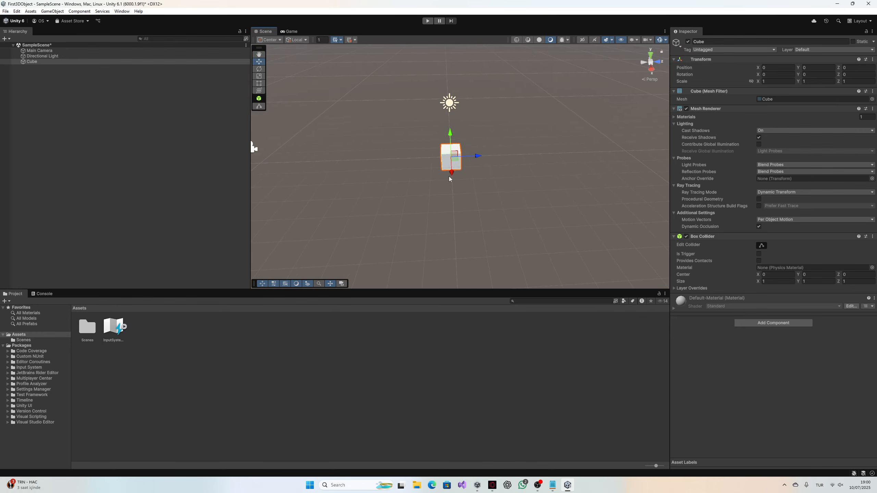
{"action": "left_click_drag", "start_coordinate": [490, 189], "coordinate": [668, 166], "text": "alt"}
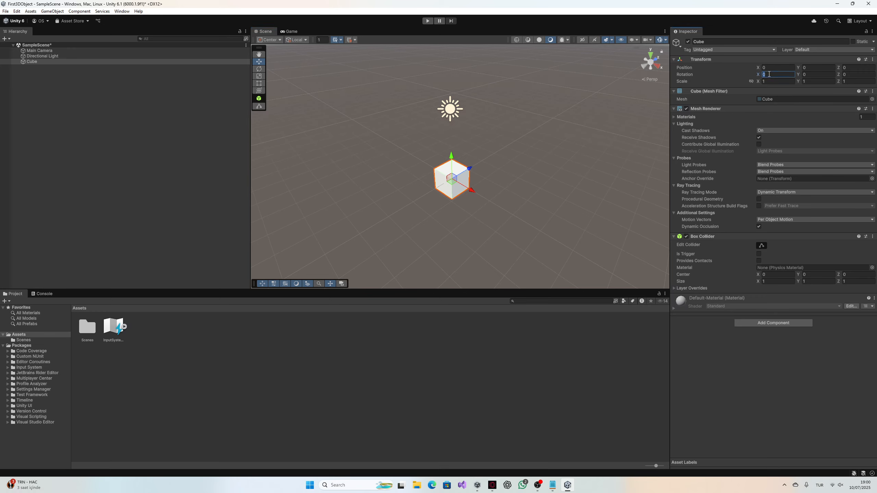
{"action": "type", "text": "50"}
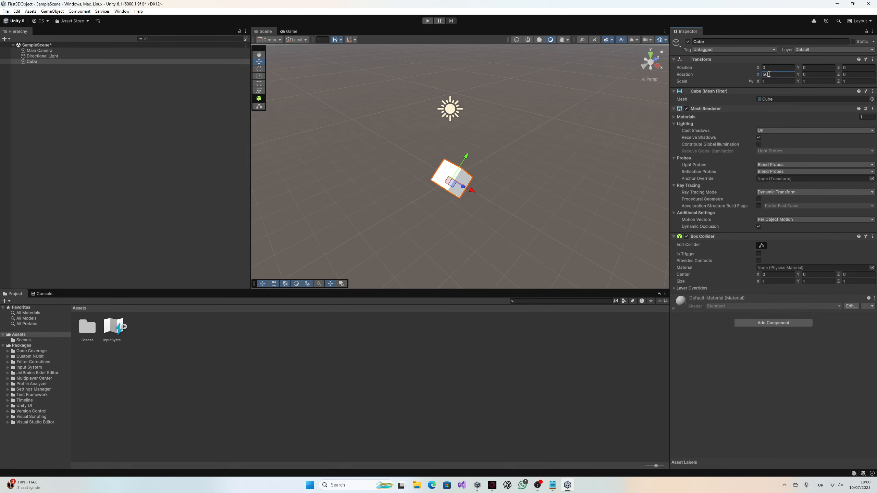
{"action": "left_click_drag", "start_coordinate": [544, 213], "coordinate": [472, 221], "text": "alt"}
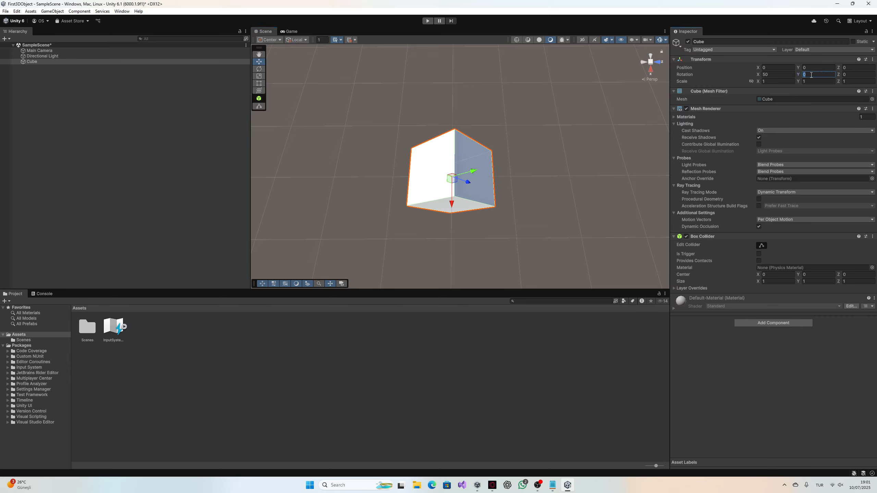
{"action": "type", "text": "30"}
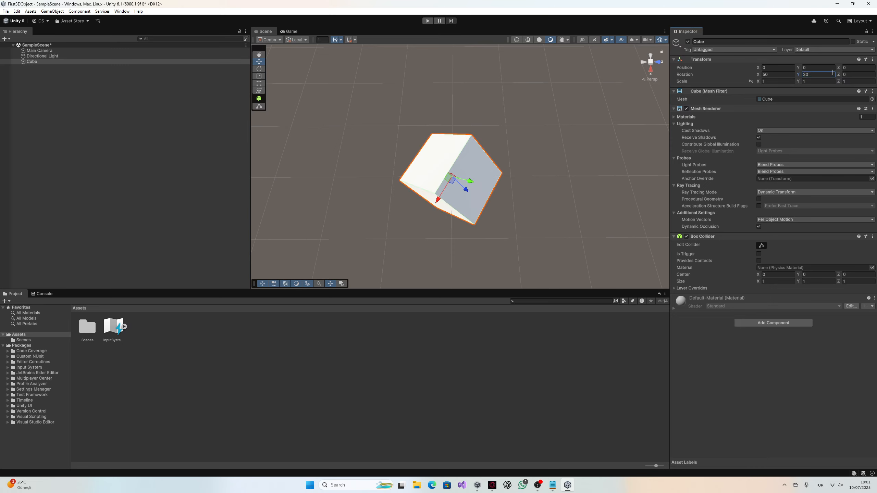
Step: Set the cube's X rotation to 0, try a Y rotation of 0, and undo the Y change
{"action": "left_click", "coordinate": [785, 75]}
{"action": "type", "text": "0"}
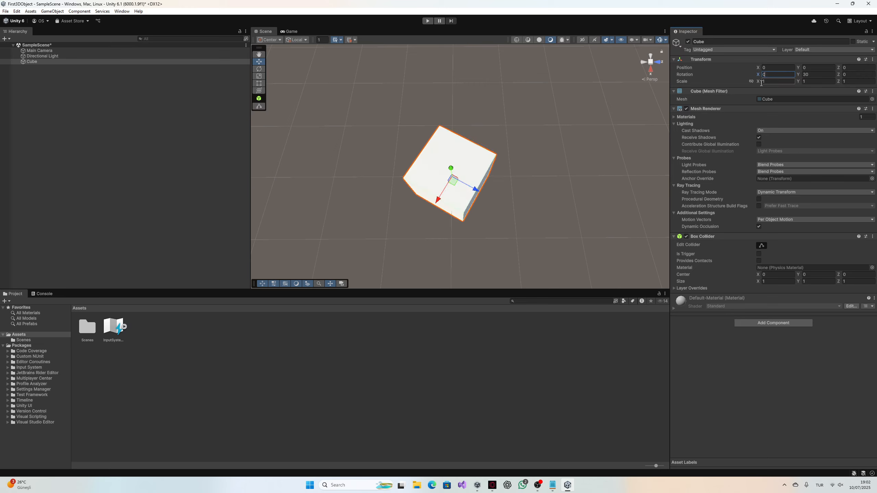
{"action": "left_click", "coordinate": [808, 75]}
{"action": "type", "text": "0"}
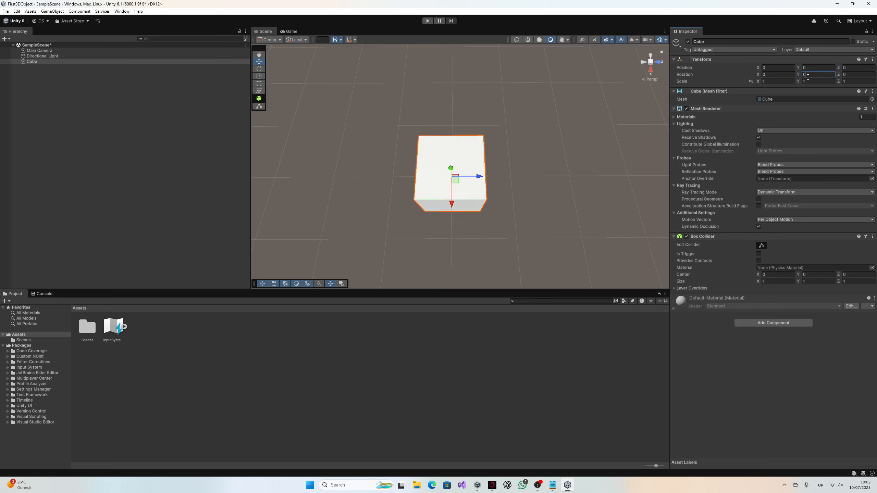
{"action": "key", "text": "ctrl+z"}
{"action": "key", "text": "ctrl+y"}
{"action": "key", "text": "ctrl+z"}
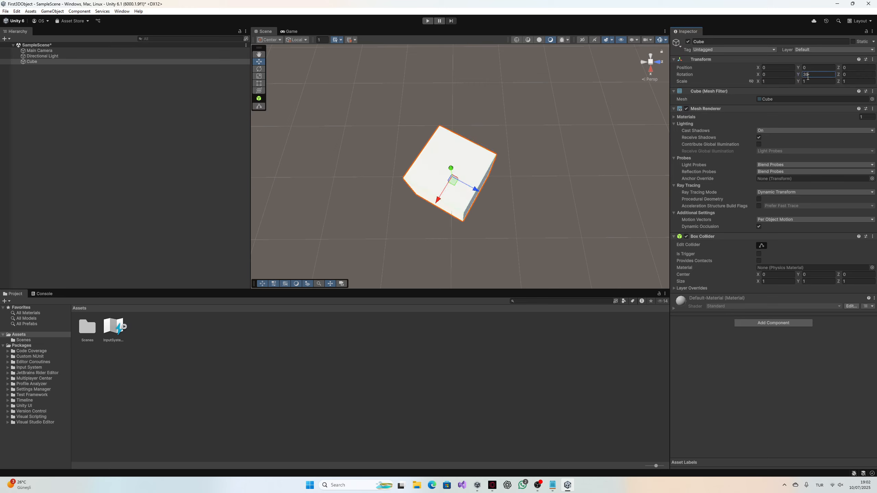
Step: Set the cube's Z rotation to 50, check it in the Game view, and return to the Scene view
{"action": "left_click", "coordinate": [857, 75]}
{"action": "type", "text": "50"}
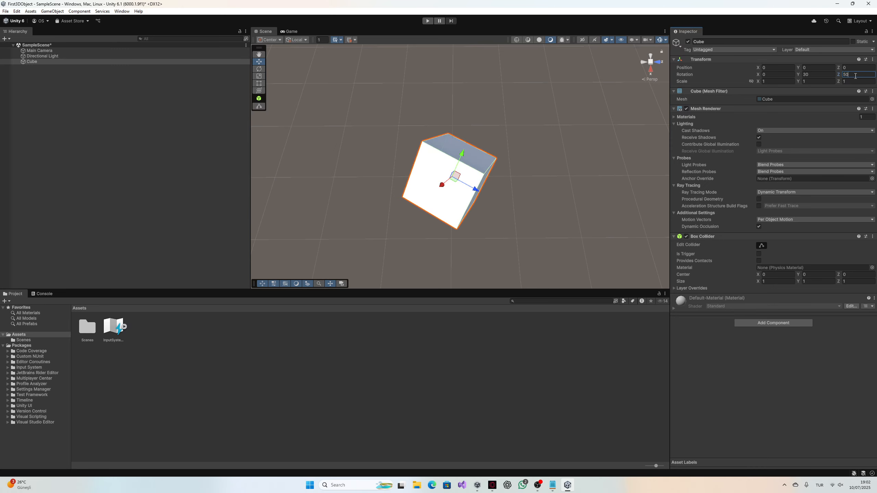
{"action": "key", "text": "Return"}
{"action": "key", "text": "ctrl+2"}
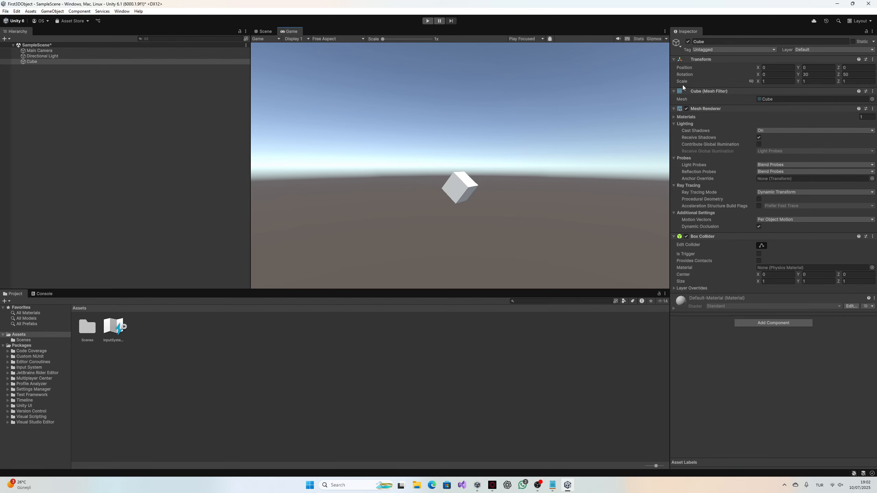
{"action": "key", "text": "ctrl+1"}
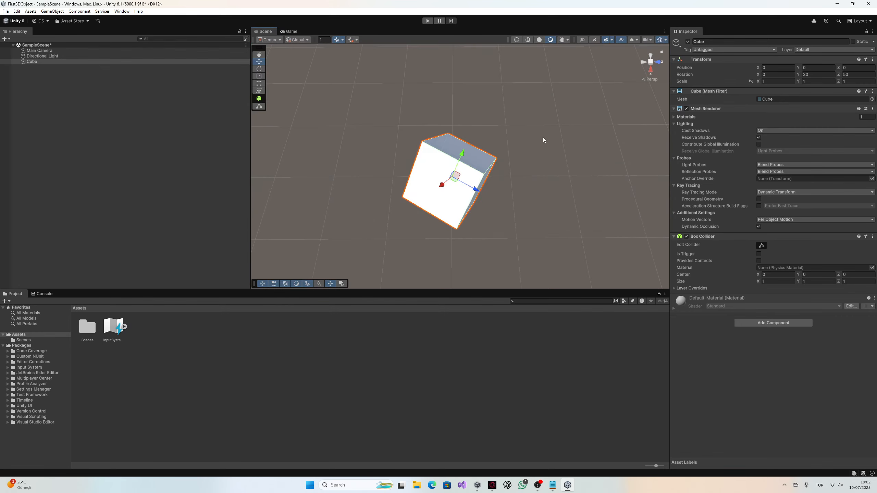
Step: Reset the cube's Y and Z rotation to 0
{"action": "left_click", "coordinate": [813, 73]}
{"action": "type", "text": "0"}
{"action": "key", "text": "Tab"}
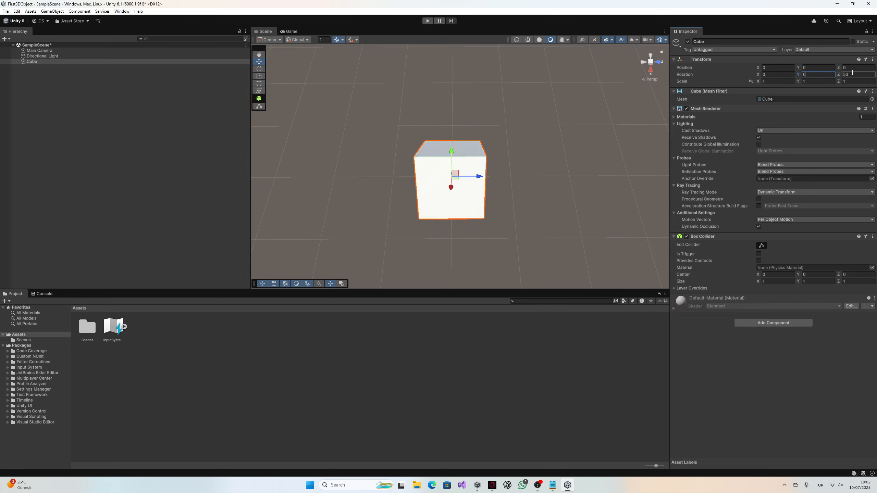
{"action": "type", "text": "0"}
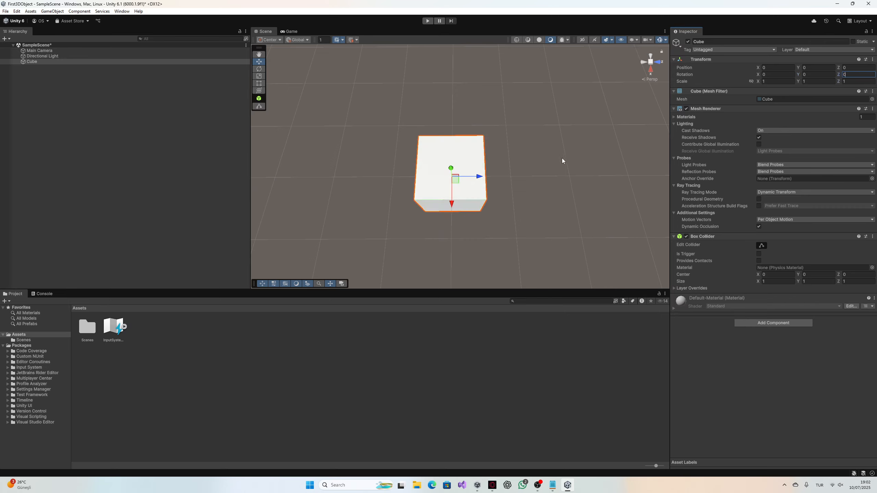
Step: Scale the cube to X 10, Y 5 and Z 7, check it in the Game view, and return to the Scene view
{"action": "right_click_drag", "start_coordinate": [601, 155], "coordinate": [376, 108]}
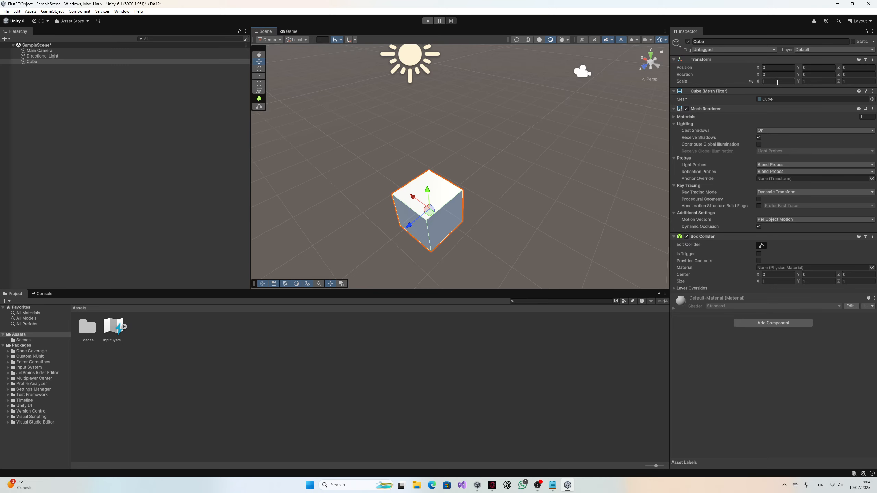
{"action": "right_click_drag", "start_coordinate": [519, 173], "coordinate": [561, 195]}
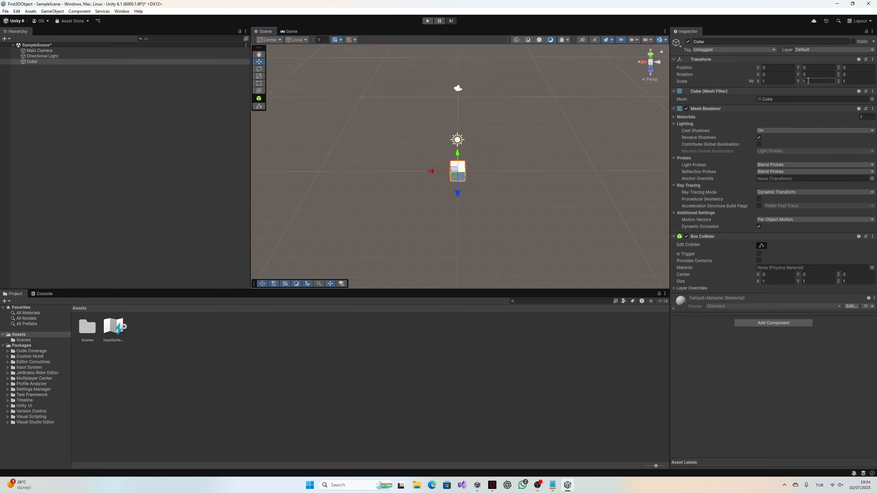
{"action": "left_click", "coordinate": [782, 81]}
{"action": "type", "text": "10"}
{"action": "key", "text": "Tab"}
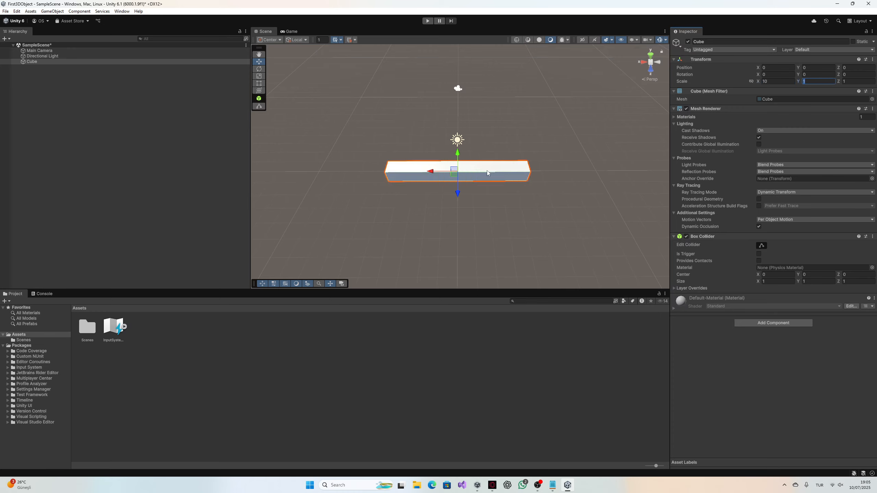
{"action": "type", "text": "5"}
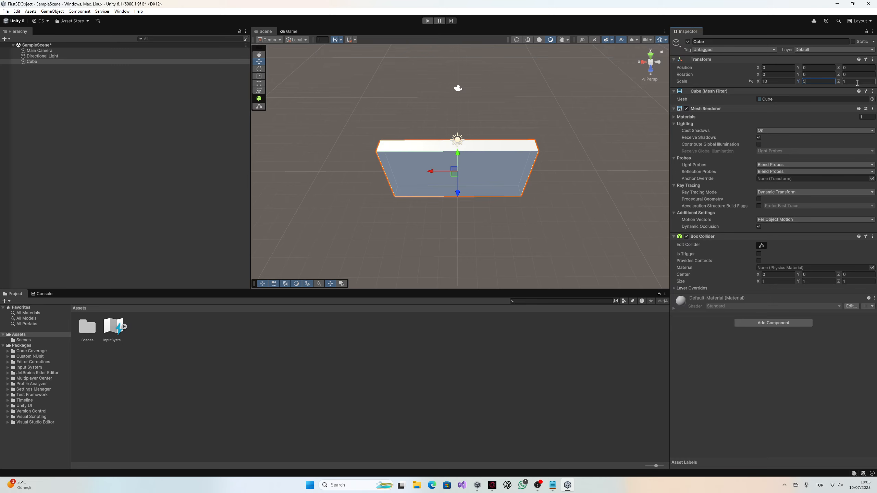
{"action": "key", "text": "Tab"}
{"action": "type", "text": "7"}
{"action": "left_click_drag", "start_coordinate": [570, 183], "coordinate": [505, 142], "text": "alt"}
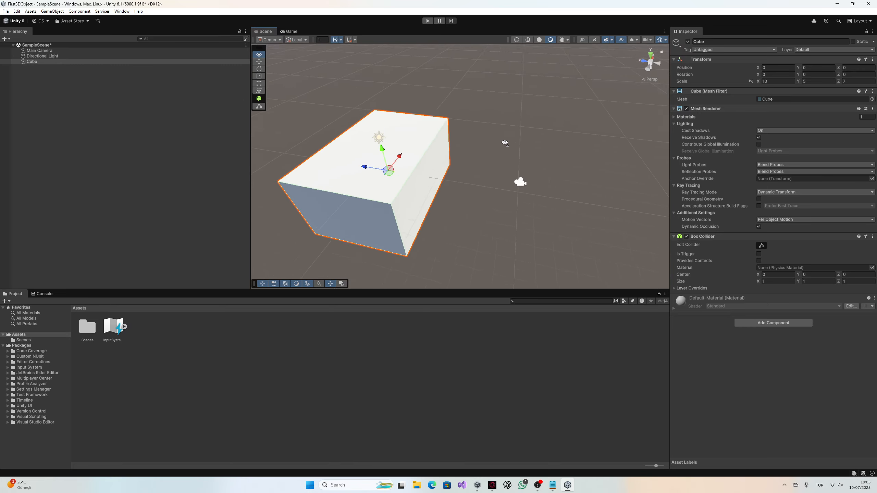
{"action": "left_click", "coordinate": [288, 32]}
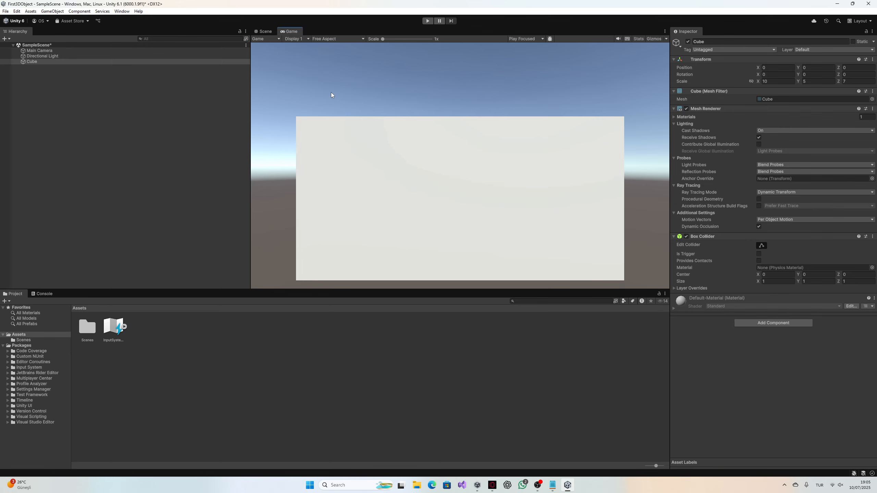
{"action": "left_click", "coordinate": [266, 31]}
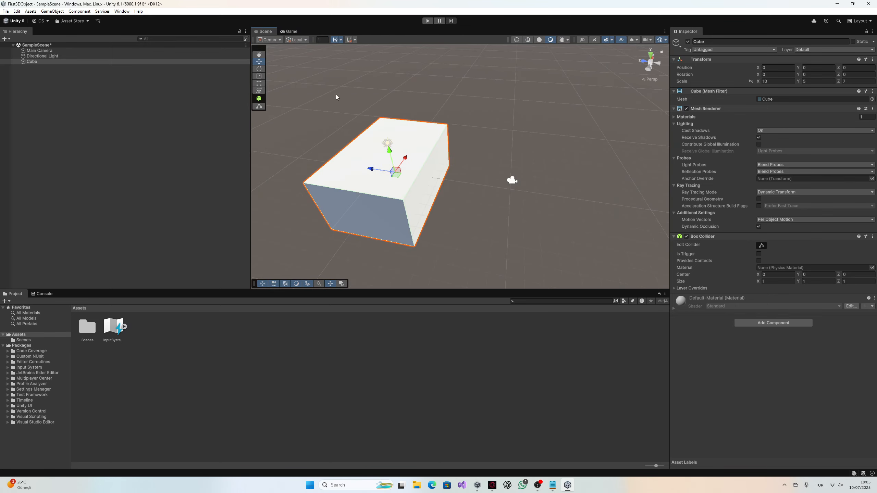
Step: Set the cube's X, Y and Z scale to 0
{"action": "left_click", "coordinate": [777, 82]}
{"action": "type", "text": "0"}
{"action": "left_click", "coordinate": [818, 81]}
{"action": "type", "text": "0"}
{"action": "key", "text": "Tab"}
{"action": "type", "text": "0"}
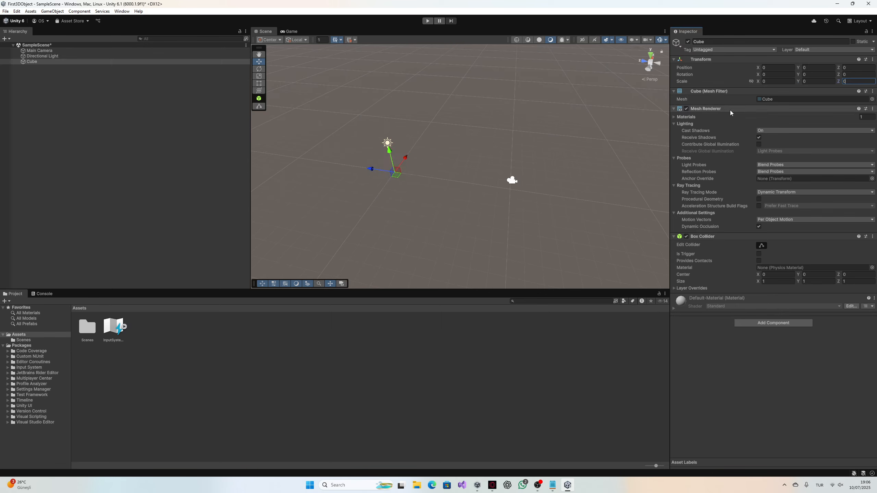
{"action": "key", "text": "Return"}
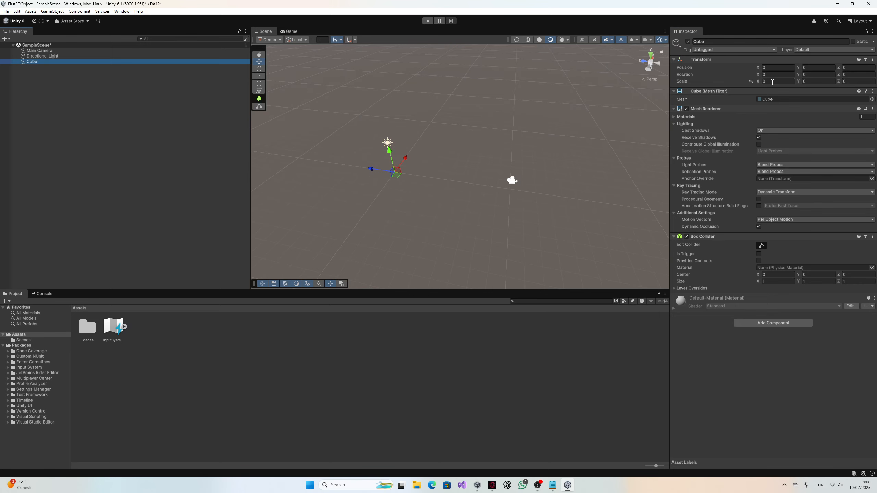
Step: Restore the cube's scale to 1 on X, Y and Z
{"action": "left_click", "coordinate": [773, 82]}
{"action": "type", "text": "1"}
{"action": "key", "text": "Tab"}
{"action": "type", "text": "1"}
{"action": "left_click", "coordinate": [851, 83]}
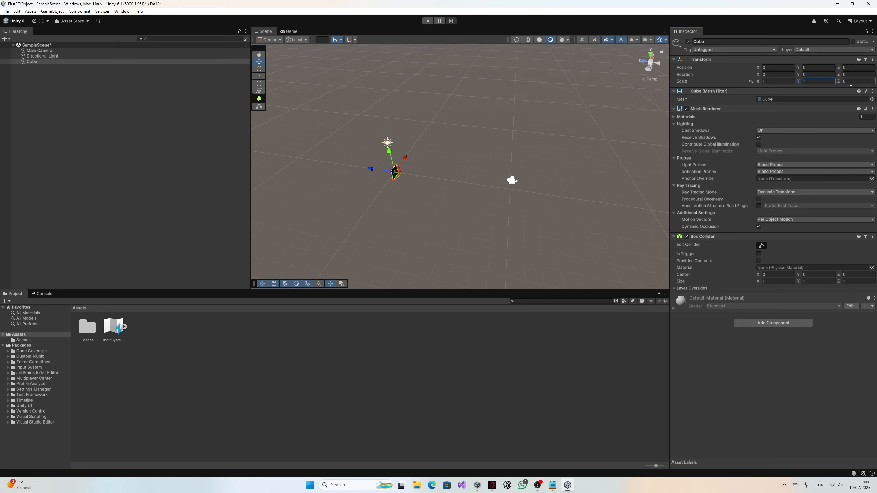
{"action": "type", "text": "1"}
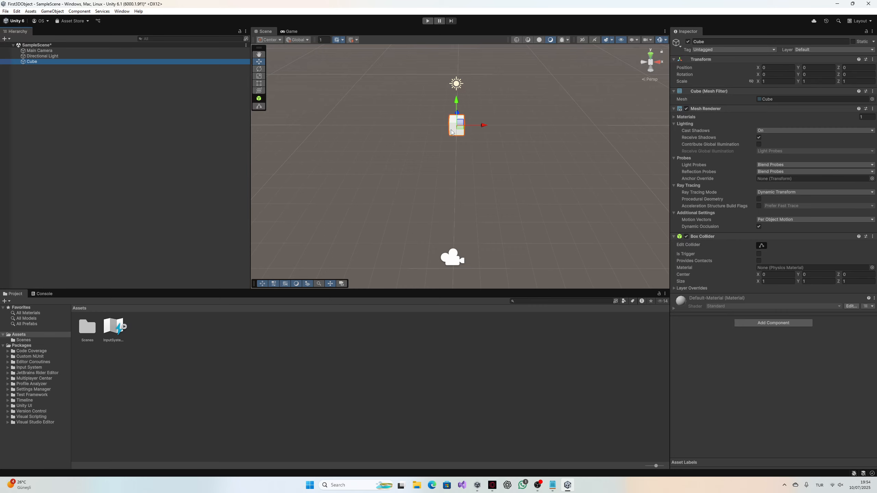
Step: Switch the cube's gizmo through the Rotate and Scale tools and return to the Move tool
{"action": "key", "text": "e"}
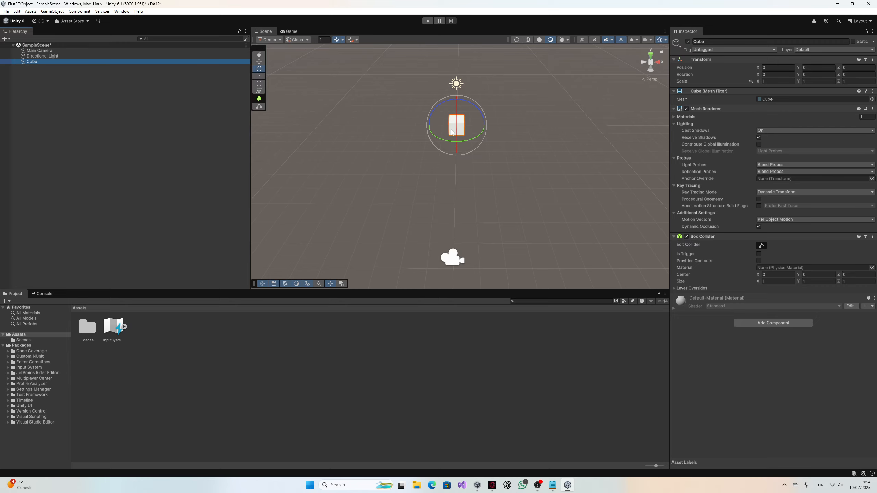
{"action": "key", "text": "r"}
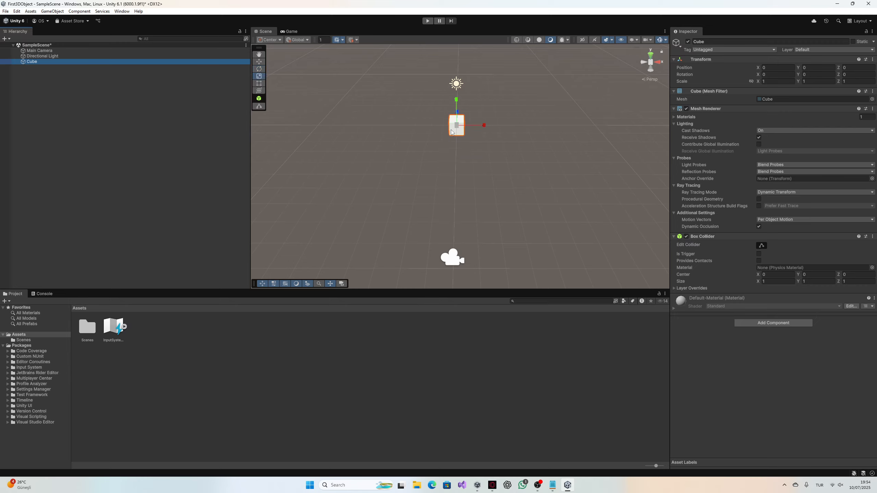
{"action": "key", "text": "w"}
Step: Move the cube back and forth along its X axis in the Scene view, ending at about X -0.73
{"action": "left_click_drag", "start_coordinate": [348, 73], "coordinate": [406, 166], "text": "alt"}
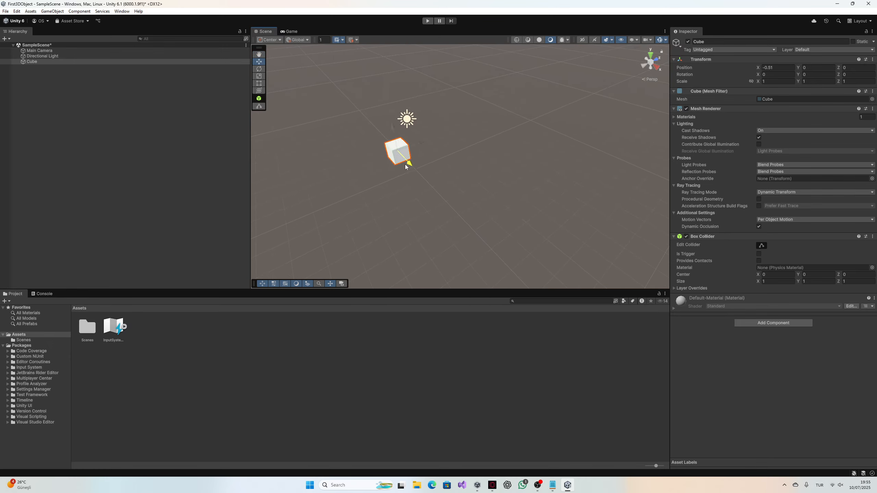
{"action": "mouse_move", "coordinate": [377, 137]}
{"action": "left_mouse_down"}
{"action": "mouse_move", "coordinate": [369, 127]}
{"action": "mouse_move", "coordinate": [387, 144]}
{"action": "left_mouse_up"}
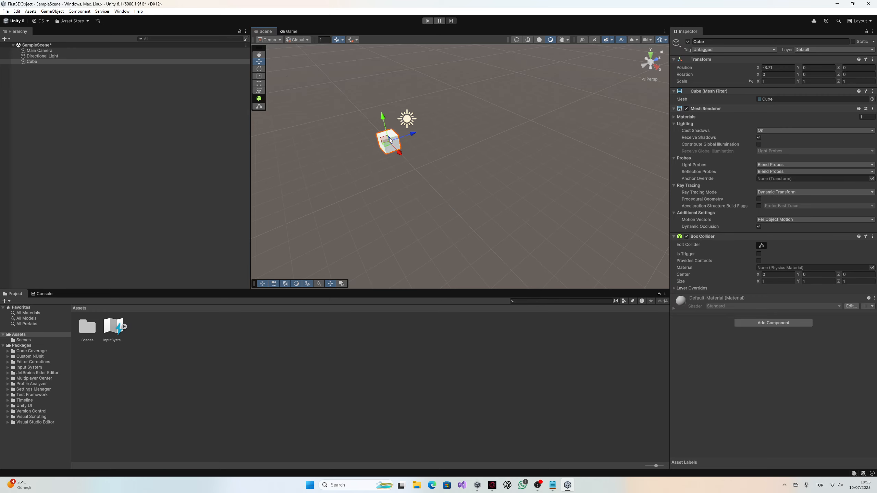
{"action": "left_click_drag", "start_coordinate": [399, 155], "coordinate": [379, 128]}
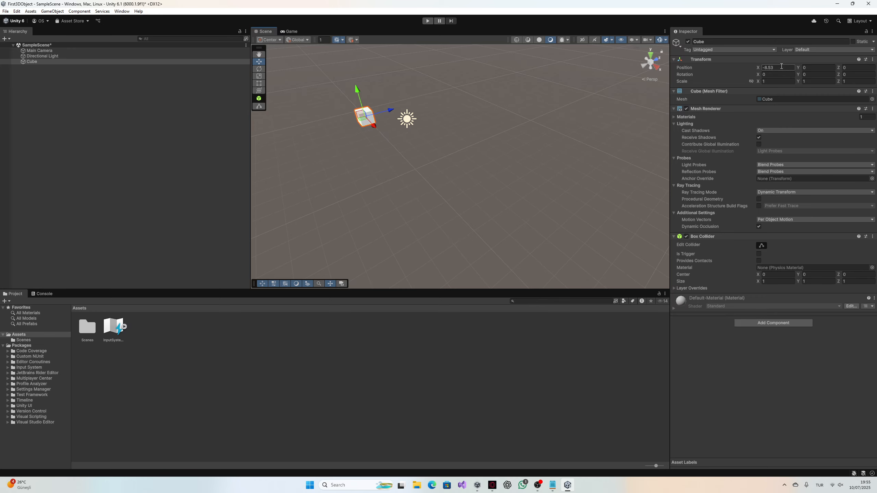
{"action": "left_click_drag", "start_coordinate": [373, 129], "coordinate": [422, 174]}
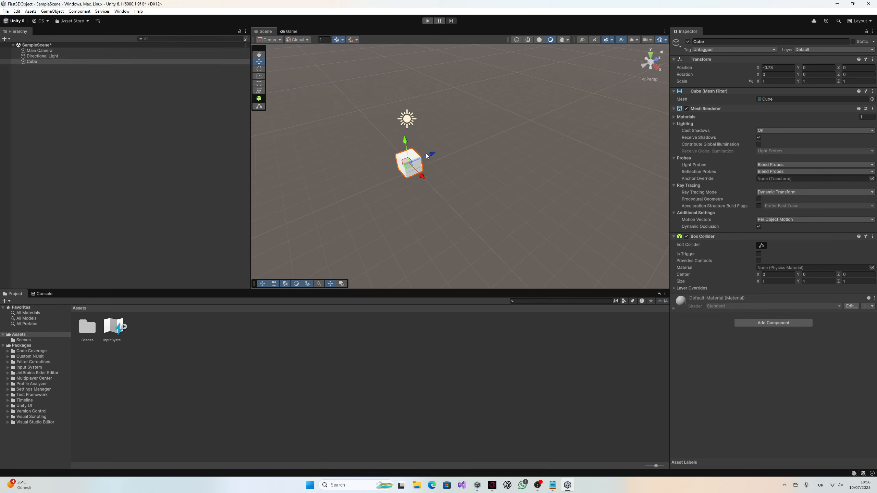
Step: Move the cube along the Z and Y axes in the Scene view to about Z -0.42 and Y 0.66
{"action": "left_click", "coordinate": [425, 154]}
{"action": "left_click", "coordinate": [423, 157]}
{"action": "left_click_drag", "start_coordinate": [429, 153], "coordinate": [398, 137]}
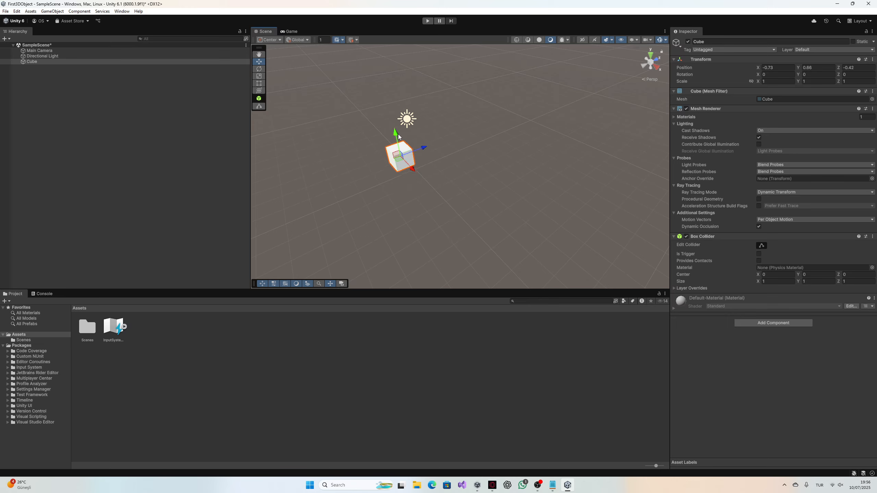
Step: Rotate the cube freehand to about X 4, Y 12.4, Z 12.7, and scale it to about X 10, Y 3, Z 5.2
{"action": "left_click", "coordinate": [259, 69]}
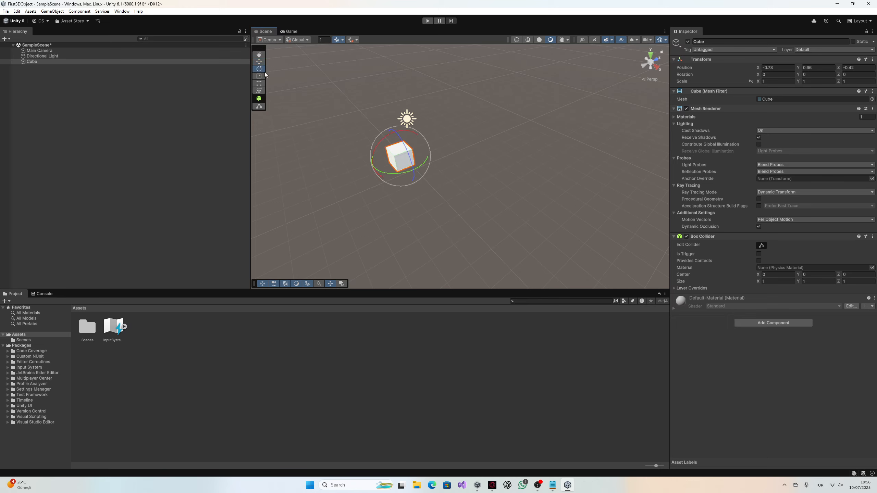
{"action": "mouse_move", "coordinate": [341, 153]}
{"action": "left_mouse_down", "text": "alt"}
{"action": "mouse_move", "coordinate": [334, 162]}
{"action": "mouse_move", "coordinate": [347, 157]}
{"action": "left_mouse_up", "text": "alt"}
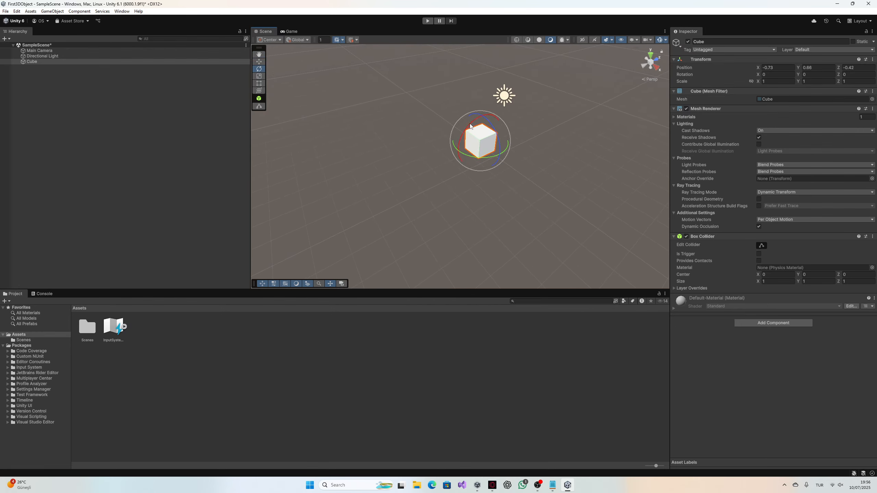
{"action": "left_click_drag", "start_coordinate": [472, 124], "coordinate": [595, 114]}
{"action": "key", "text": "r"}
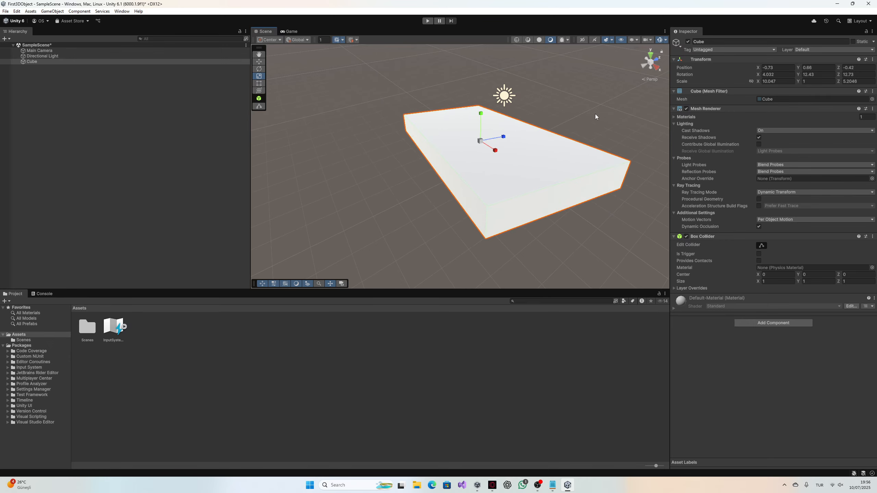
{"action": "left_click_drag", "start_coordinate": [478, 115], "coordinate": [478, 70]}
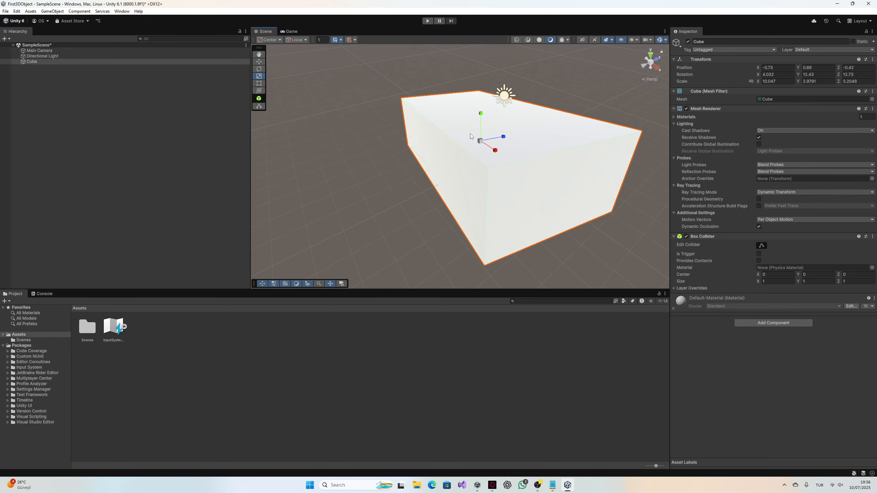
Step: Reset the cube's X, Y and Z position to 0
{"action": "right_click_drag", "start_coordinate": [366, 179], "coordinate": [474, 180]}
{"action": "key", "text": "a"}
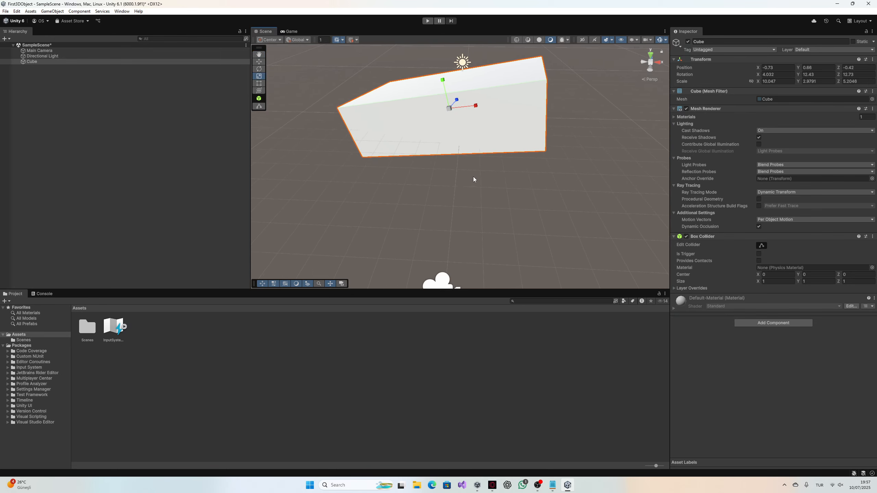
{"action": "left_click", "coordinate": [776, 68]}
{"action": "type", "text": "0"}
{"action": "key", "text": "Tab"}
{"action": "type", "text": "0"}
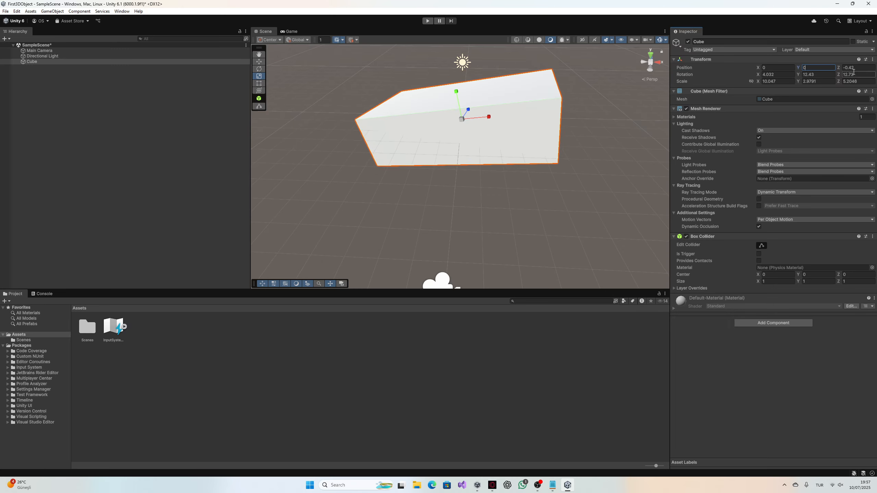
{"action": "left_click", "coordinate": [853, 68]}
{"action": "type", "text": "0"}
Step: Reset the cube's rotation to 0 on the Z, Y and X axes
{"action": "left_click", "coordinate": [852, 75]}
{"action": "type", "text": "0"}
{"action": "left_click", "coordinate": [810, 75]}
{"action": "type", "text": "0"}
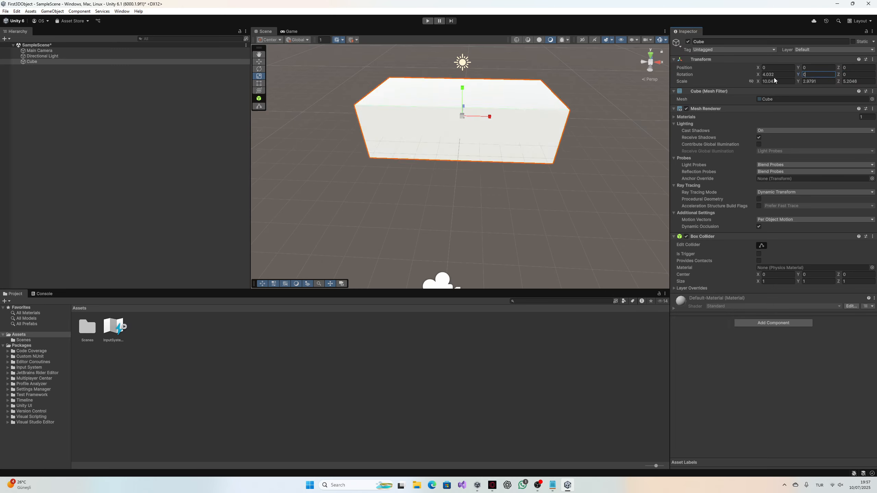
{"action": "left_click", "coordinate": [775, 75]}
{"action": "type", "text": "0"}
Step: Reset the stretched cube's X, Y and Z scale to 1
{"action": "left_click", "coordinate": [775, 82]}
{"action": "type", "text": "1"}
{"action": "left_click", "coordinate": [815, 81]}
{"action": "type", "text": "1"}
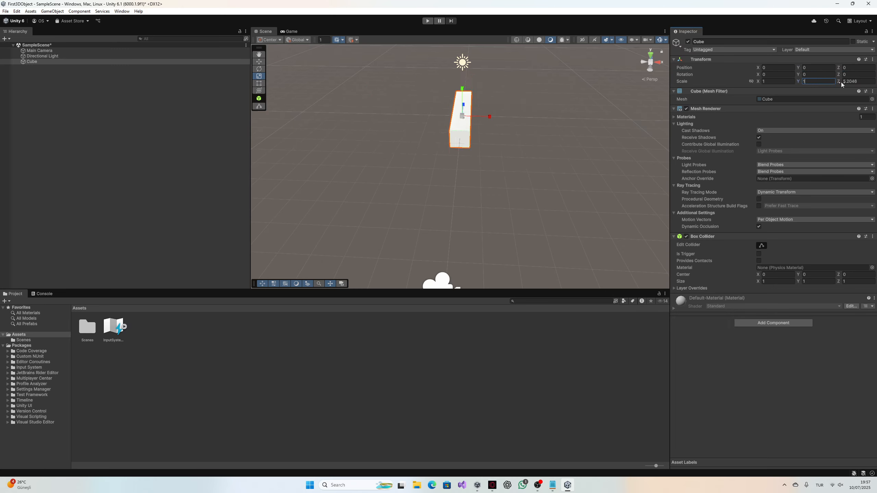
{"action": "left_click", "coordinate": [851, 82]}
{"action": "type", "text": "1"}
{"action": "mouse_move", "coordinate": [585, 139]}
{"action": "right_mouse_down"}
{"action": "mouse_move", "coordinate": [558, 147]}
{"action": "mouse_move", "coordinate": [589, 146]}
{"action": "right_mouse_up"}
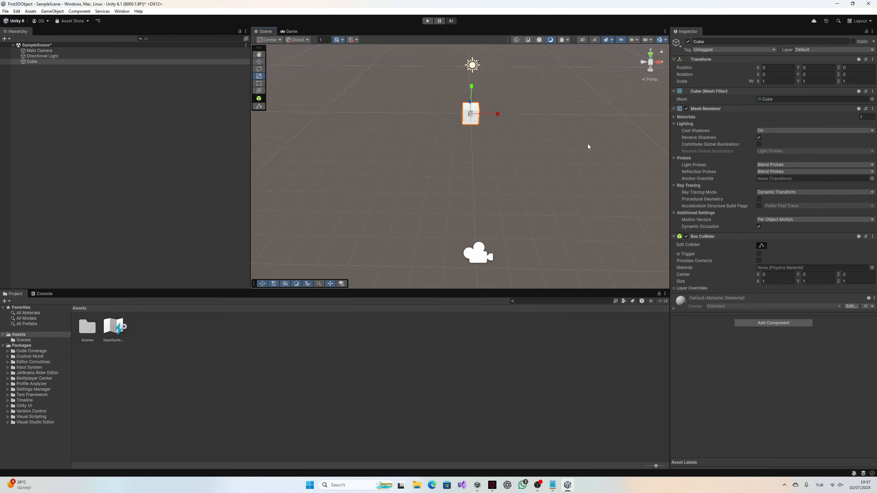